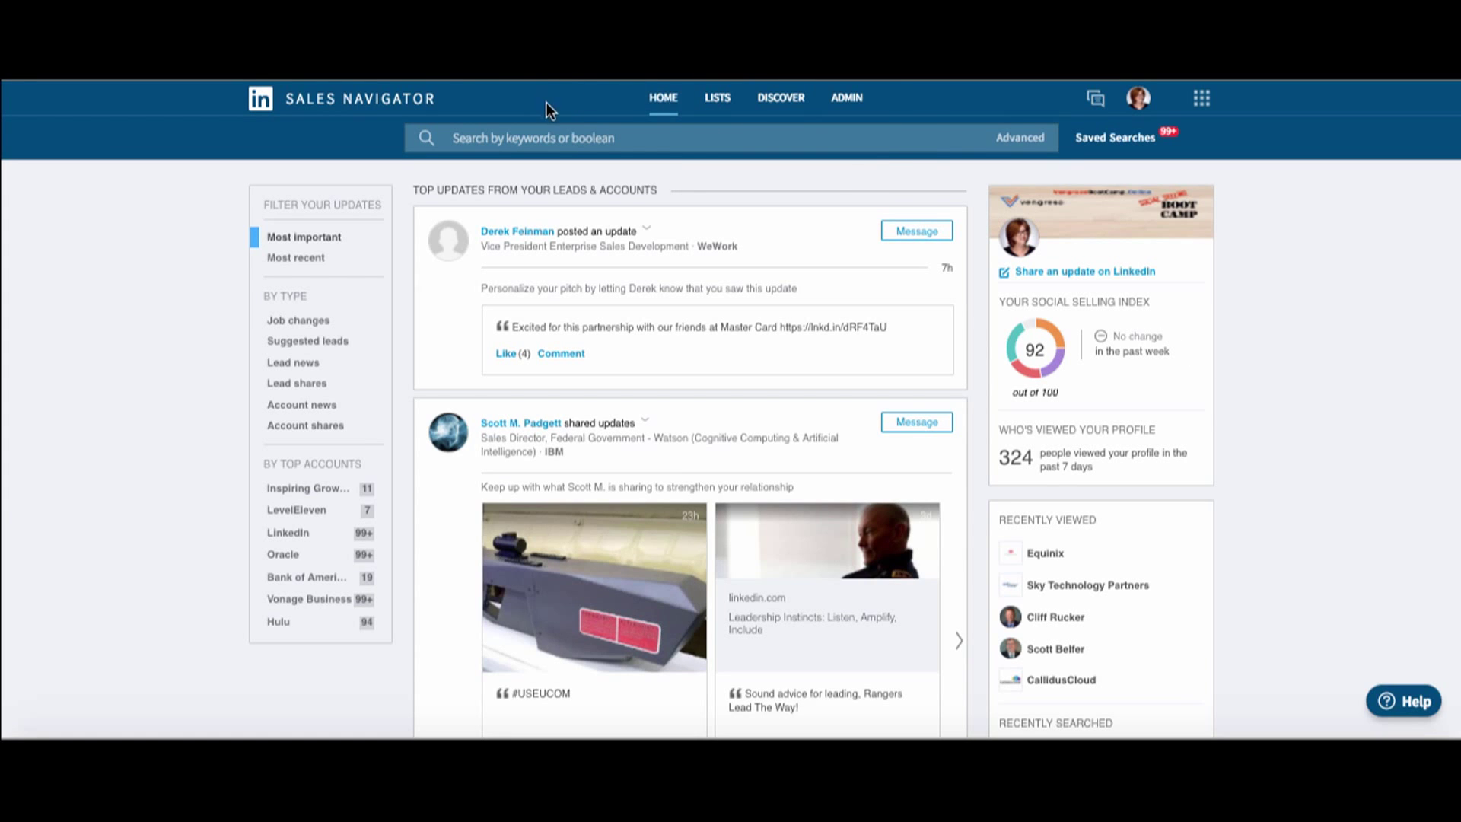
# Step: Reload the Sales Navigator HOME feed of top updates from your leads and accounts
pyautogui.click(669, 106)
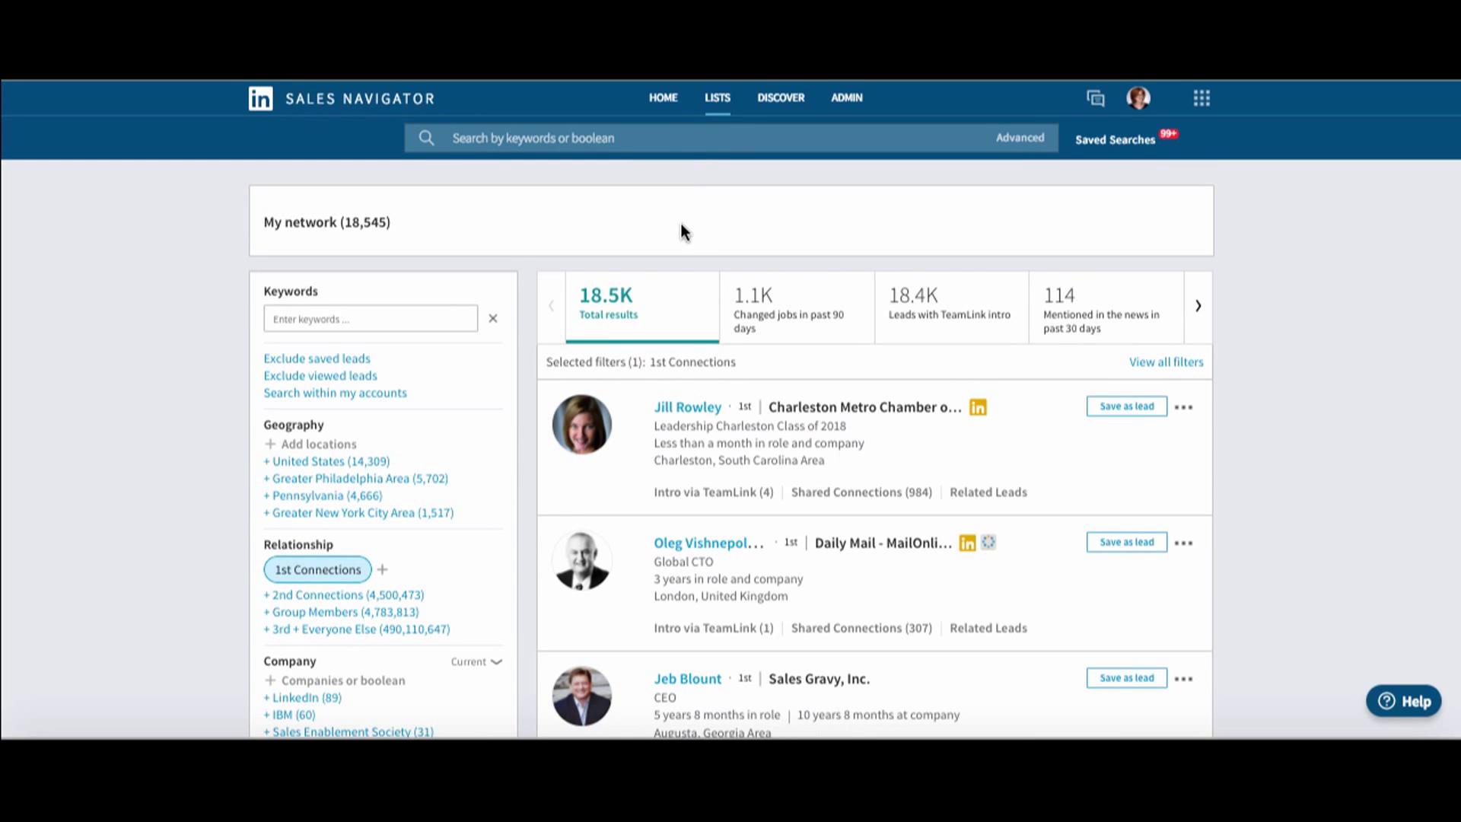
# Step: Scroll the My network filter panel down to the Tag filter and back to the top
pyautogui.scroll(-1, 685, 213)
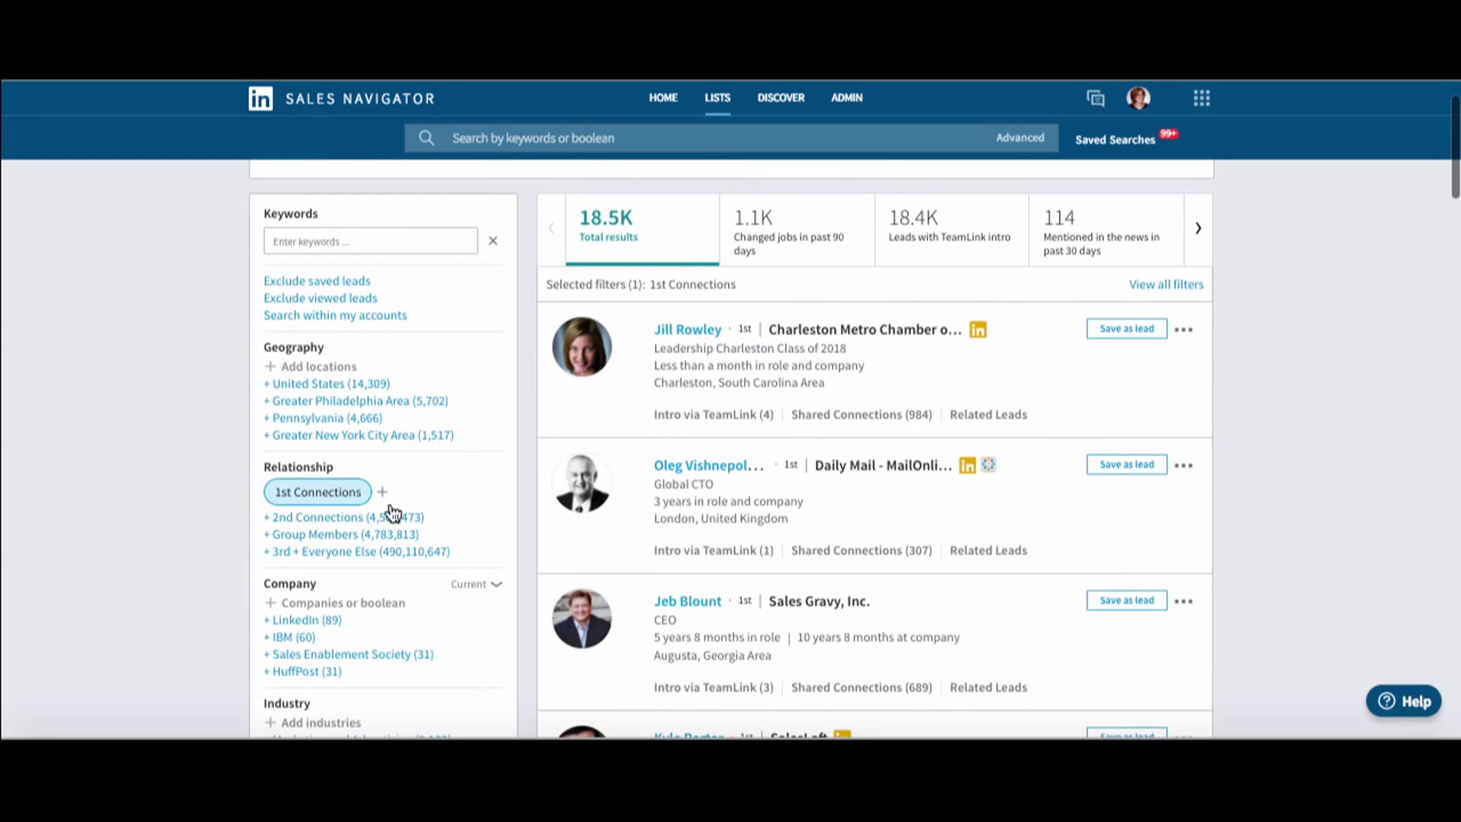
pyautogui.scroll(-4, 391, 606)
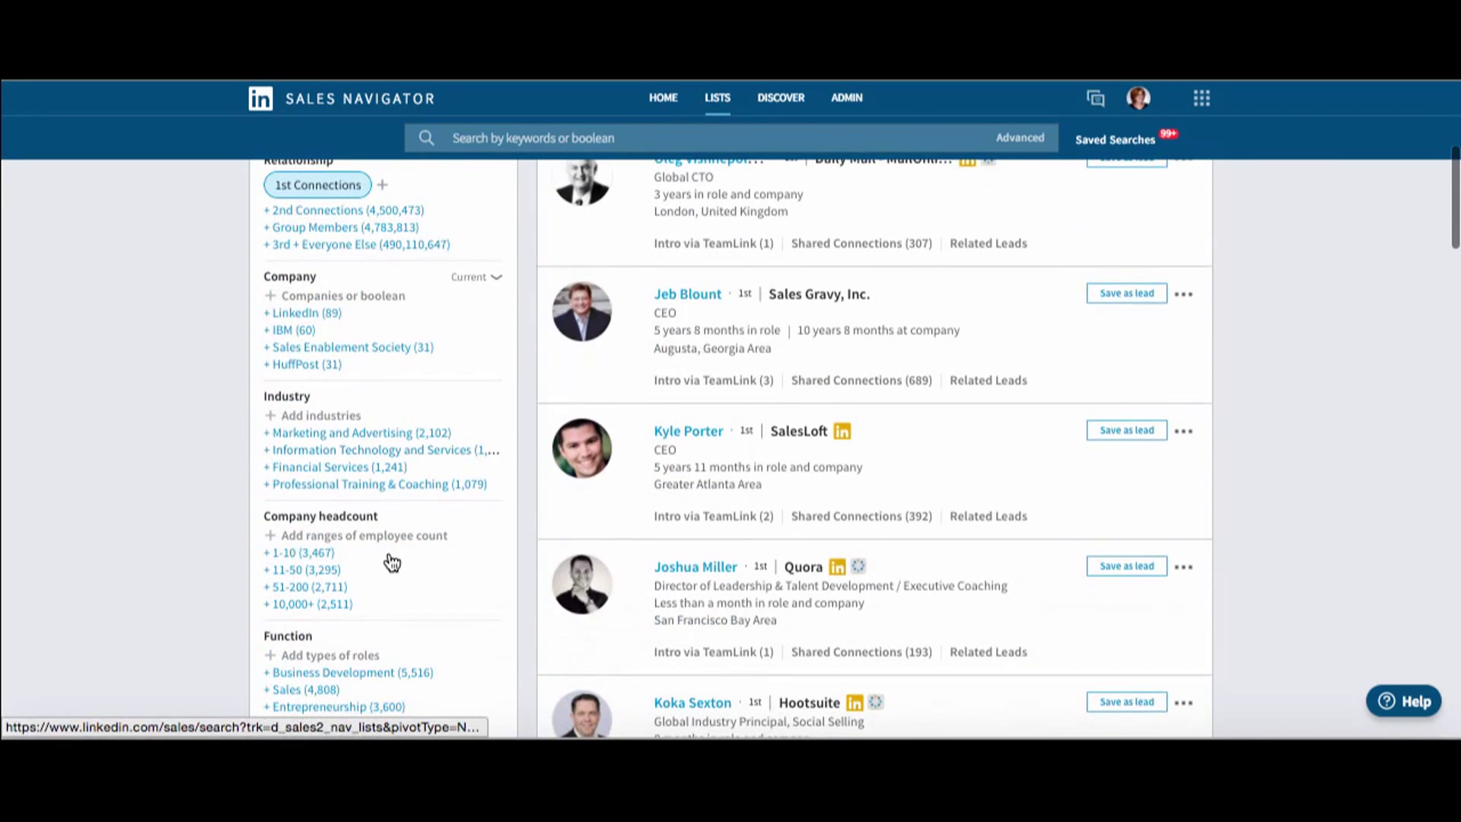
pyautogui.scroll(-2, 391, 563)
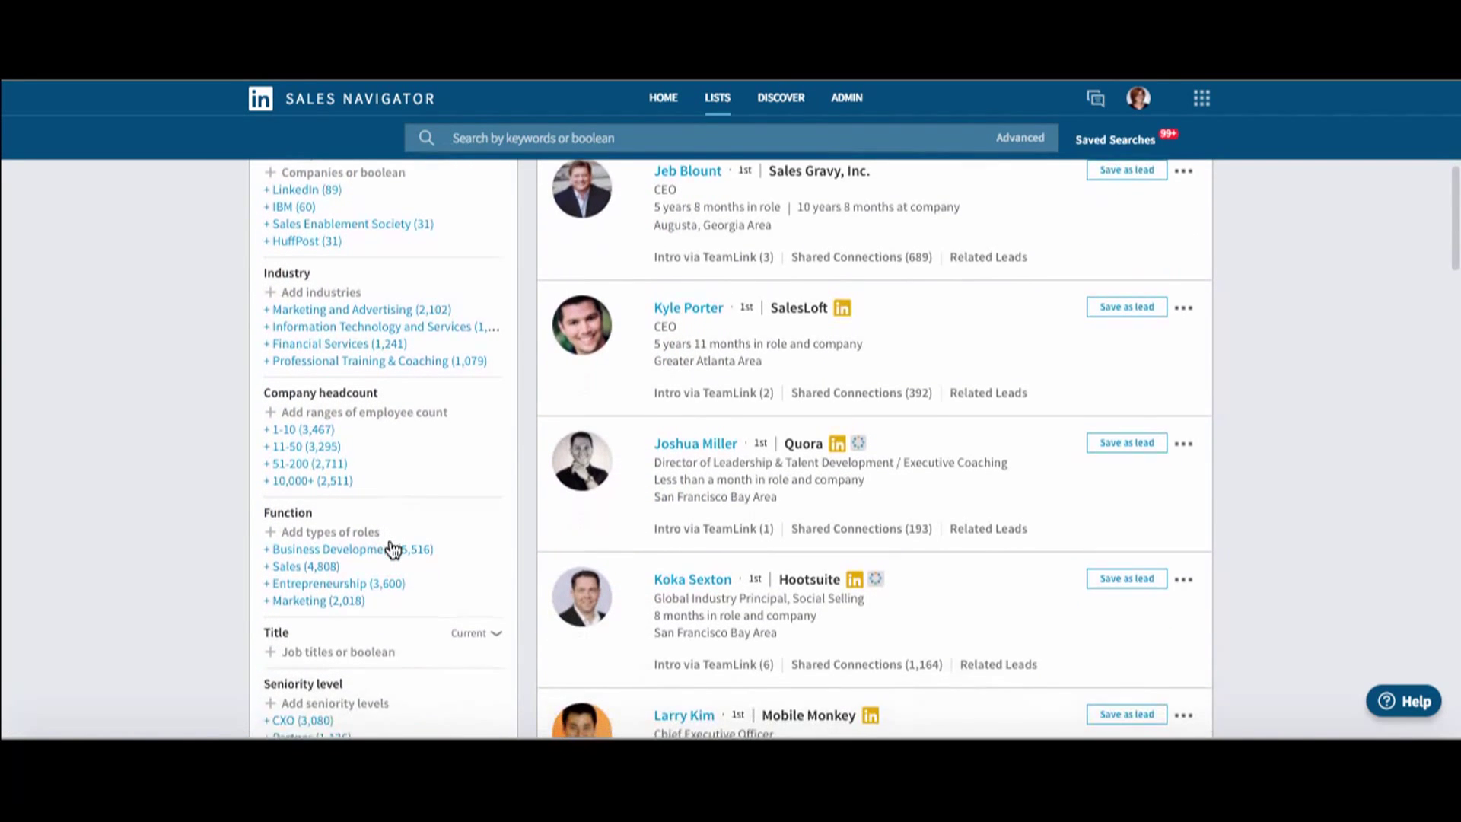
pyautogui.scroll(-4, 393, 547)
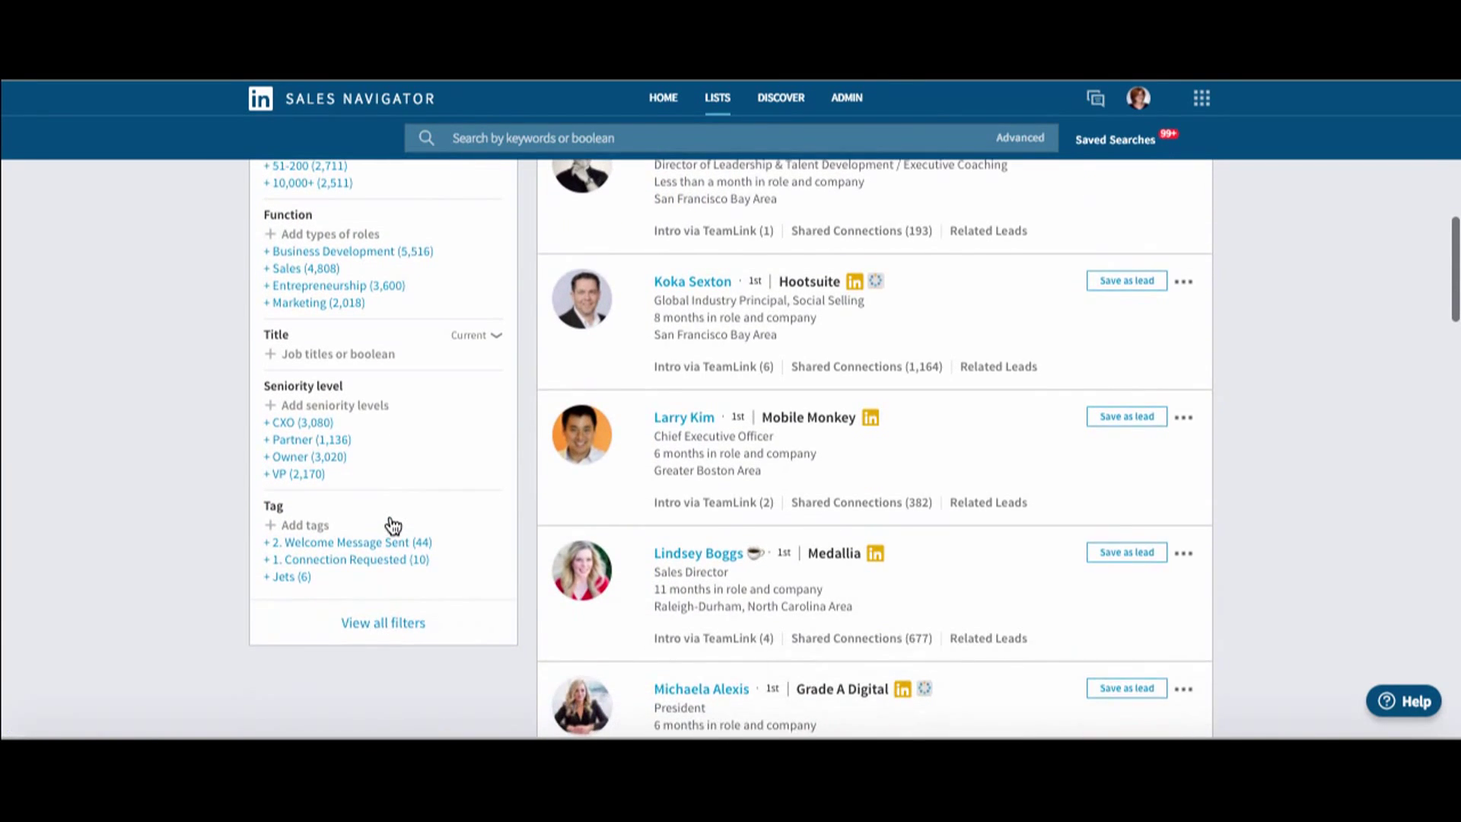
pyautogui.scroll(4, 392, 525)
pyautogui.scroll(10, 392, 525)
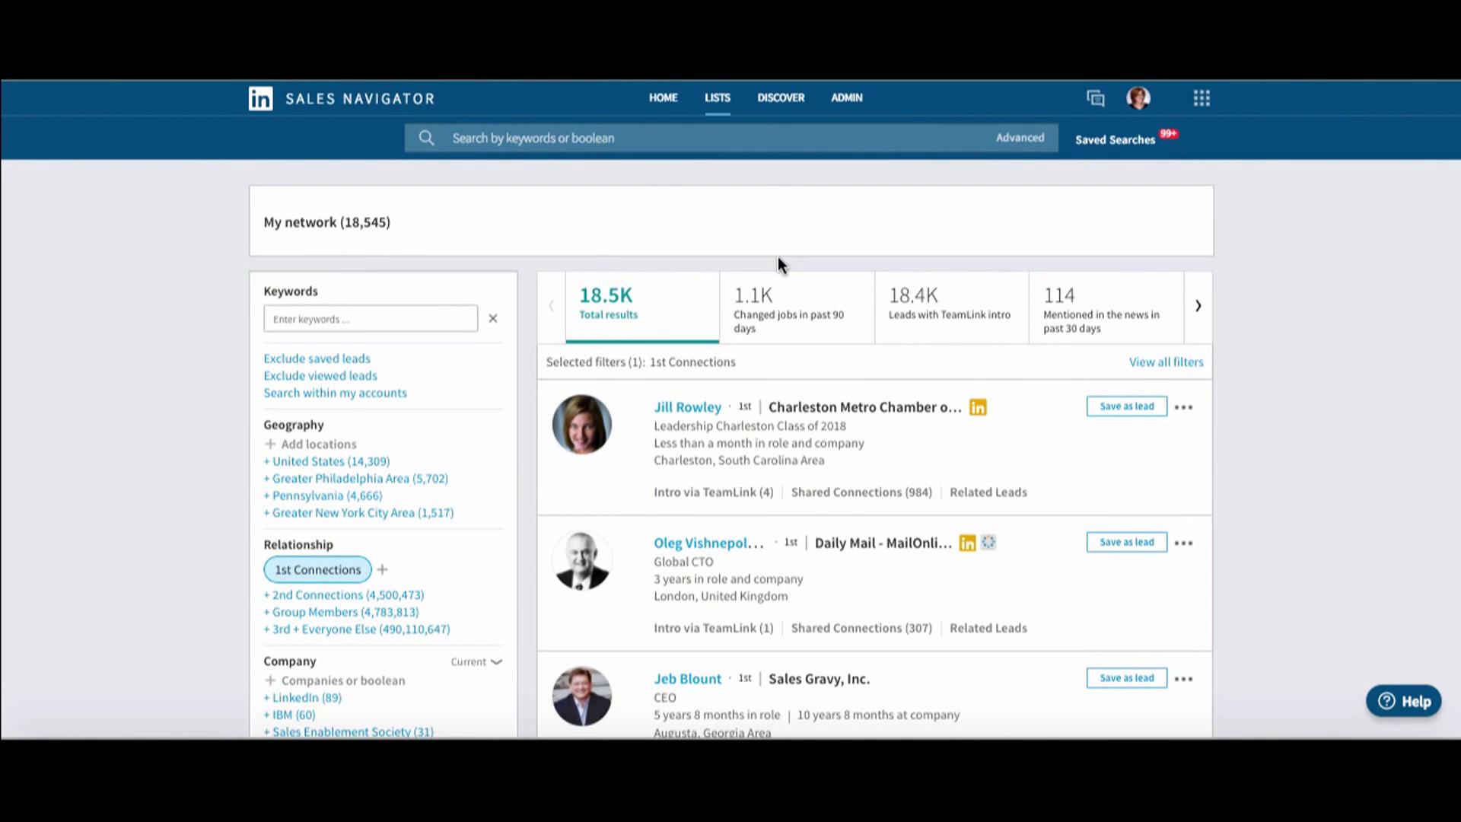
# Step: Switch network results from Changed jobs to Mentioned in the news (114), browsing more stat tabs
pyautogui.click(800, 319)
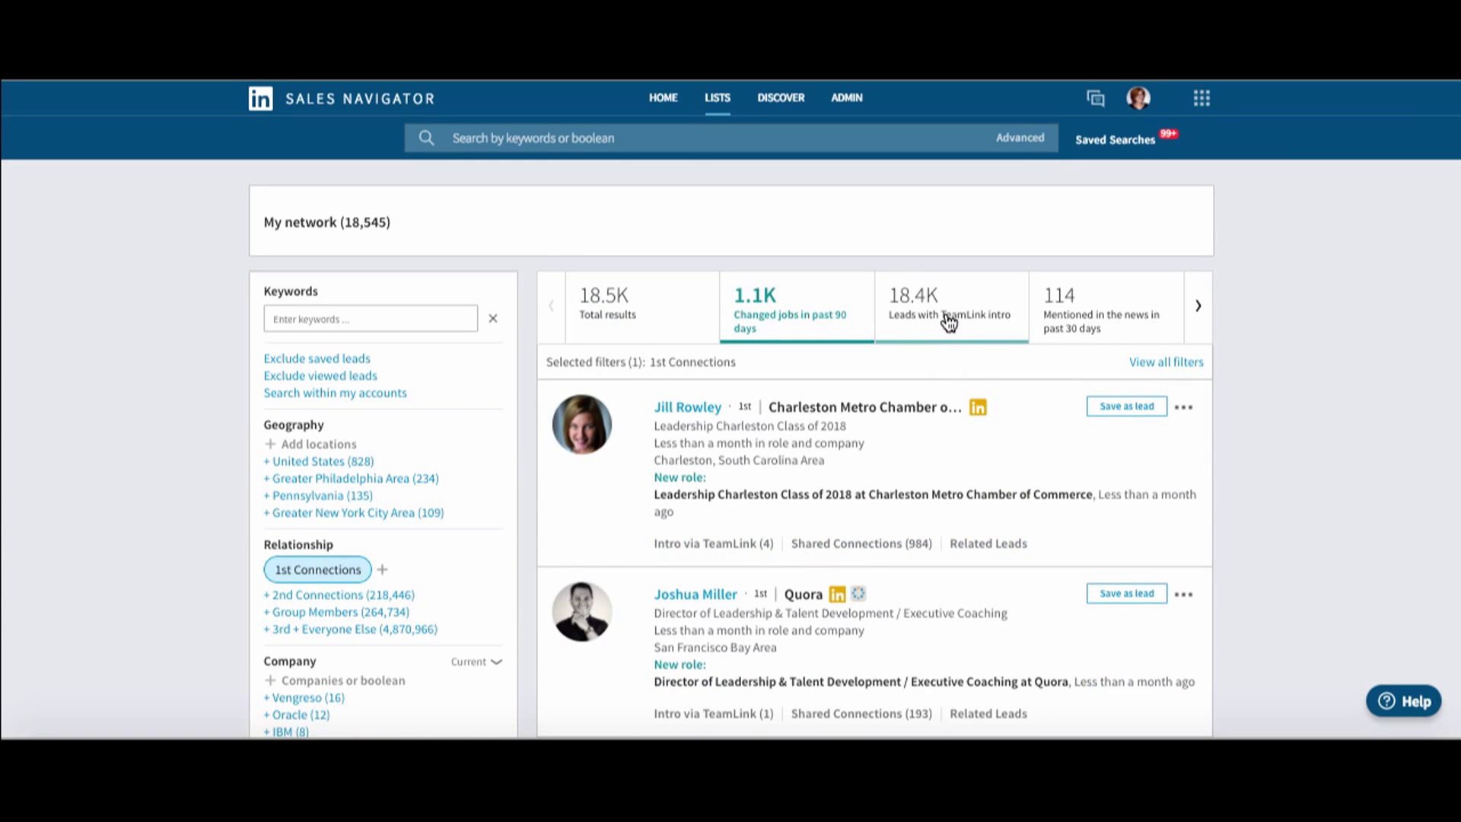
pyautogui.click(1123, 327)
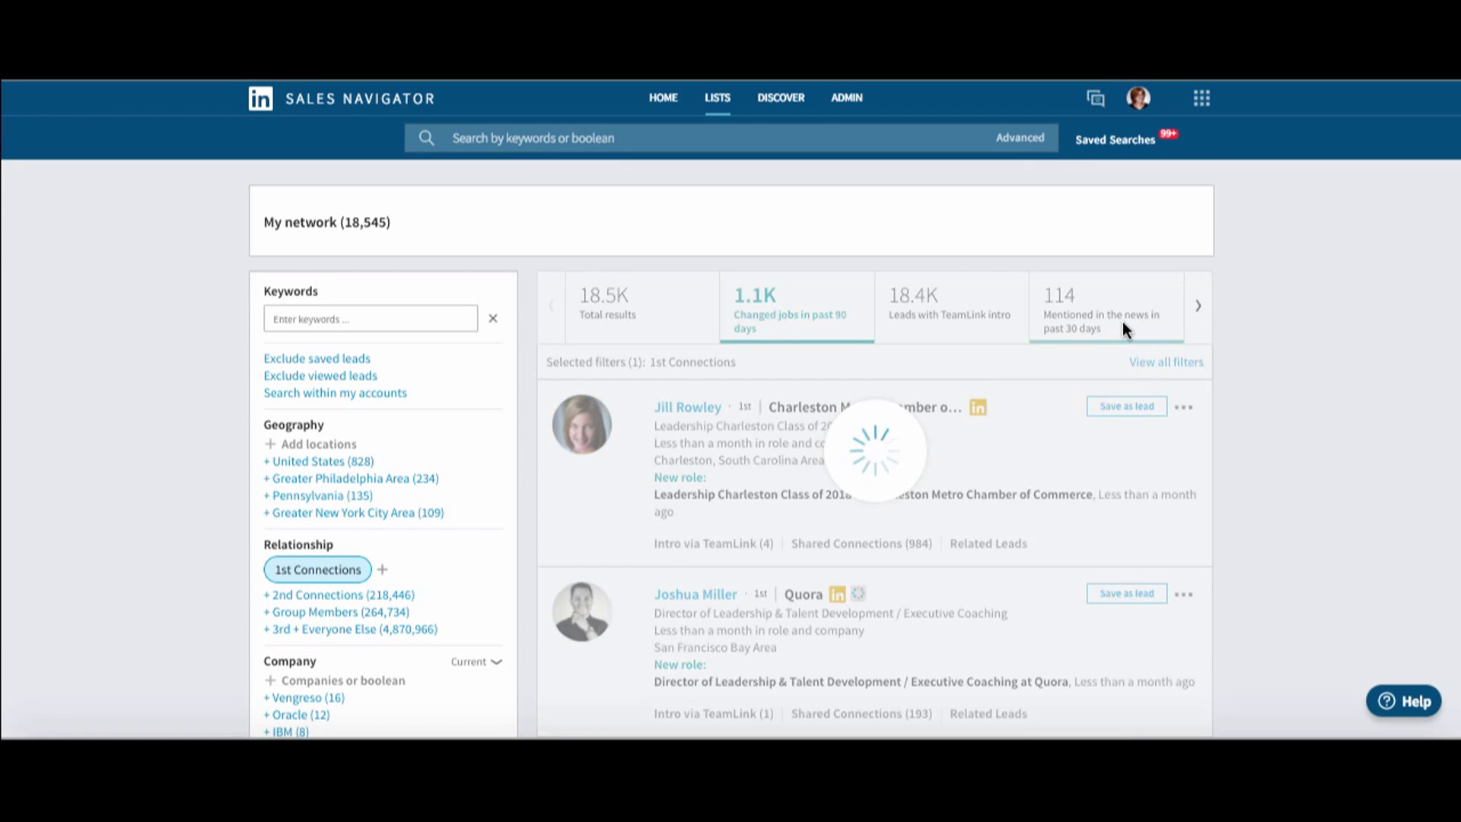
pyautogui.click(1196, 306)
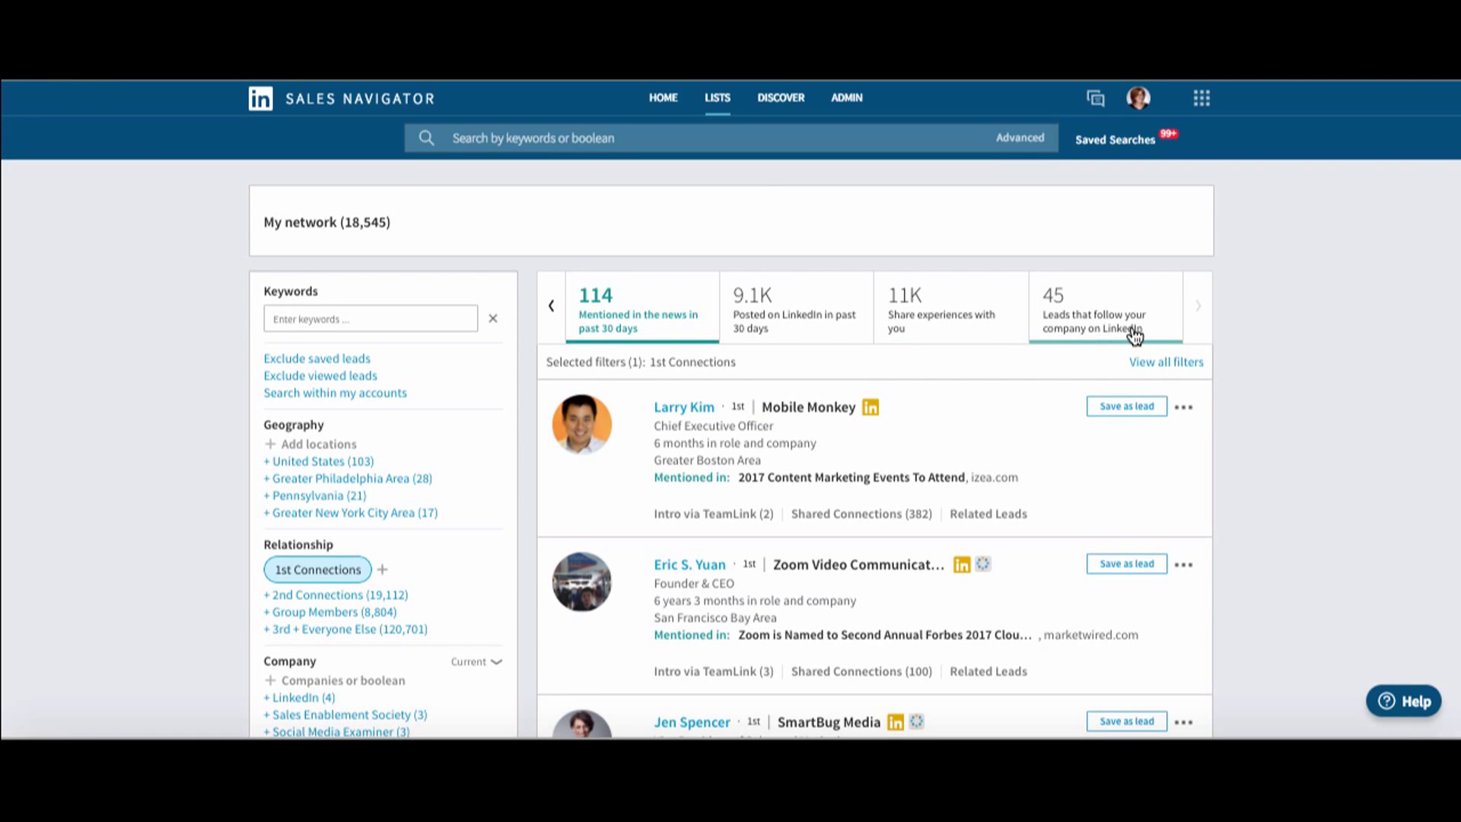
pyautogui.click(550, 309)
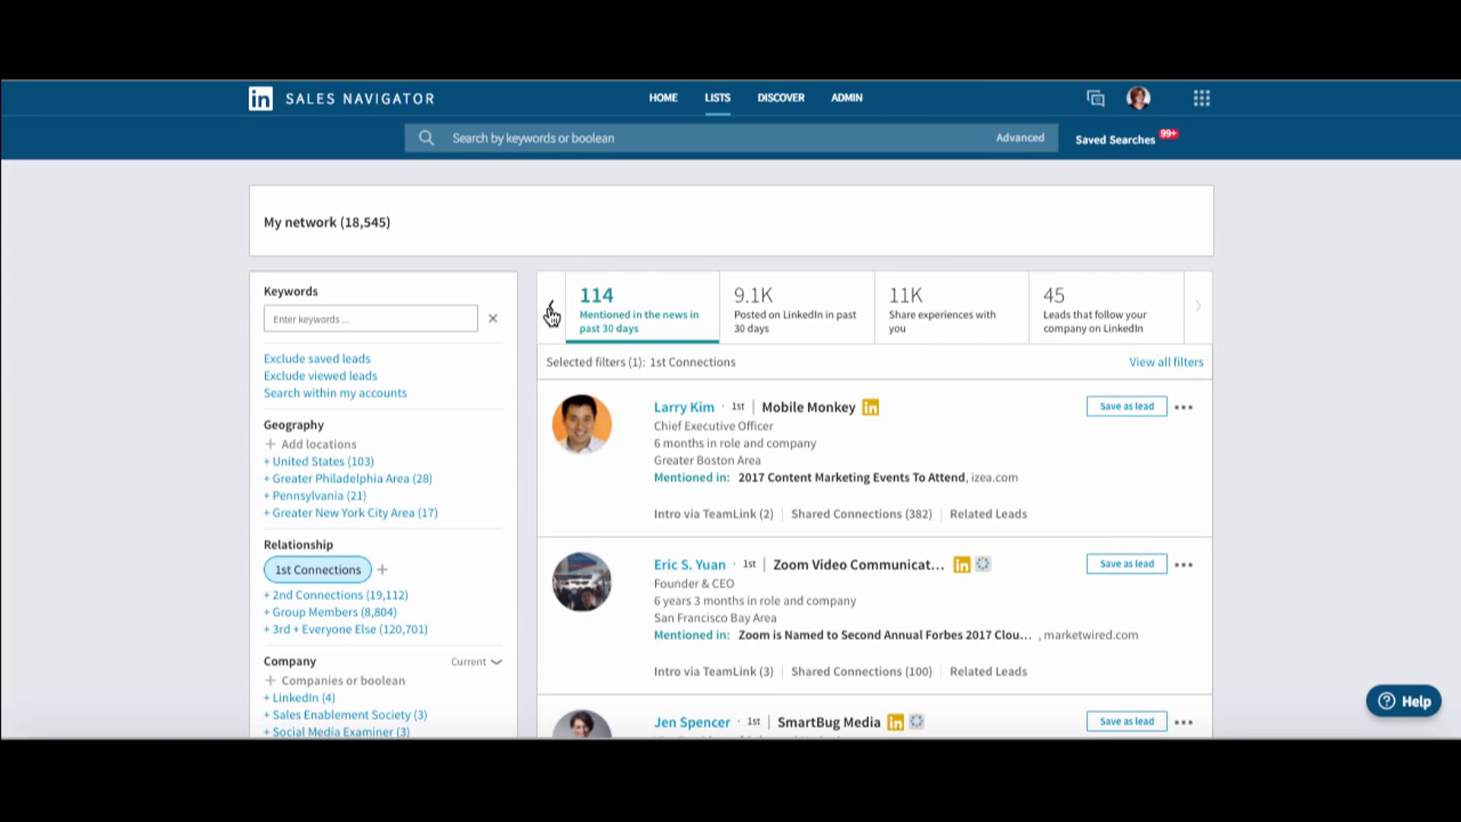
# Step: Open Edit your sales preferences from DISCOVER and review the geography, company size and function settings
pyautogui.click(722, 102)
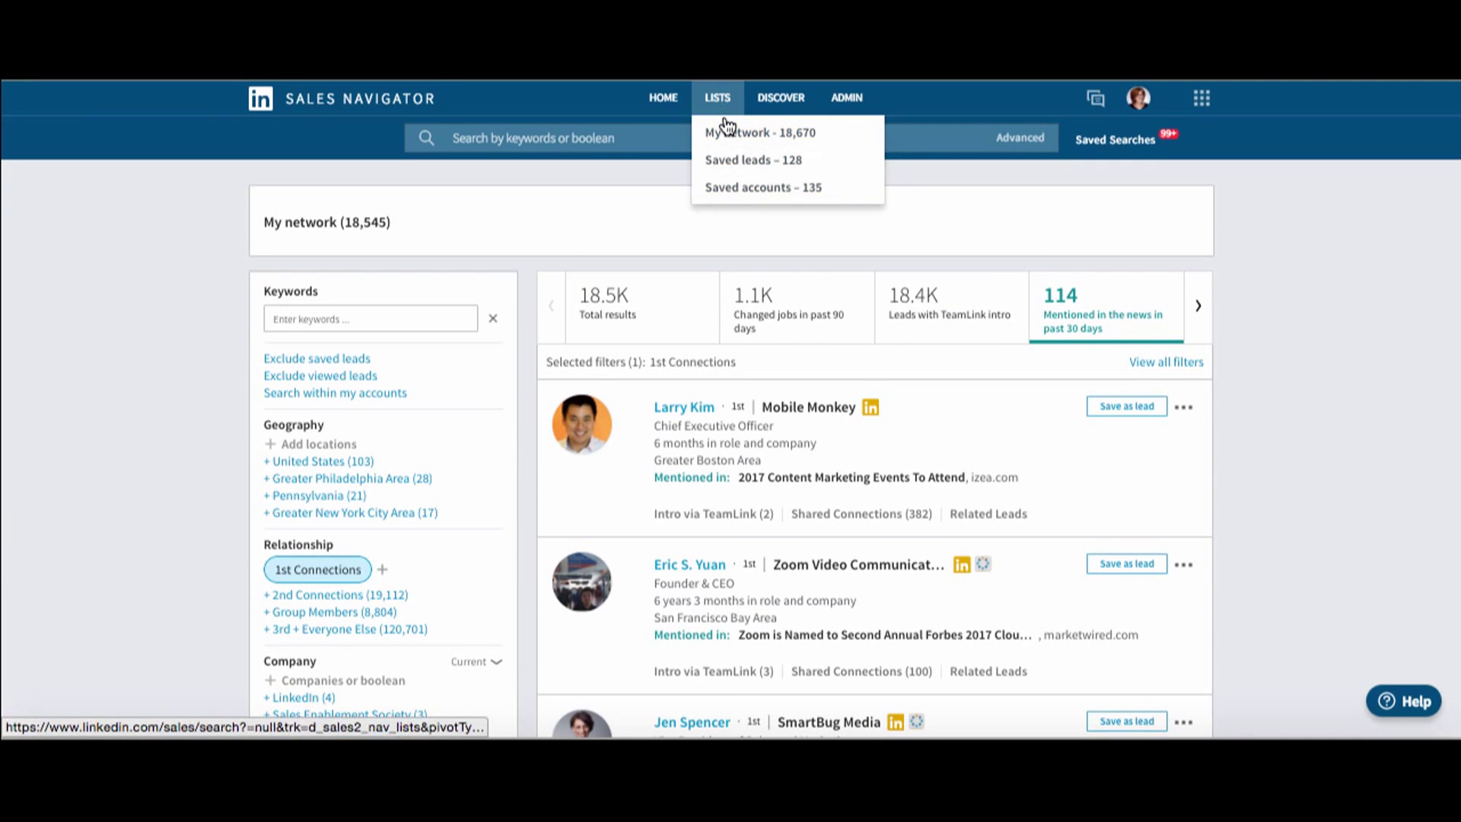
pyautogui.moveTo(786, 113)
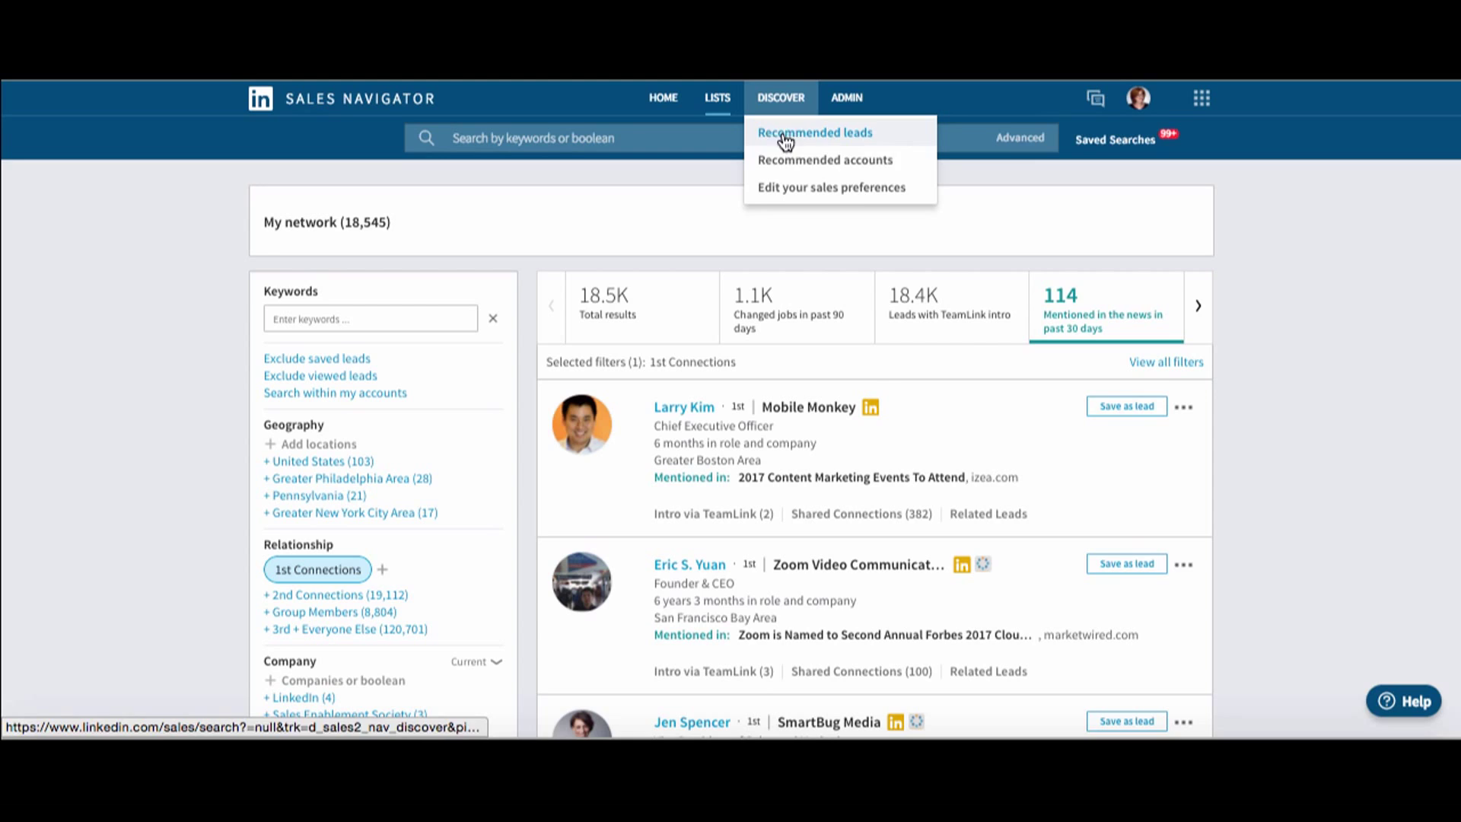
pyautogui.click(787, 188)
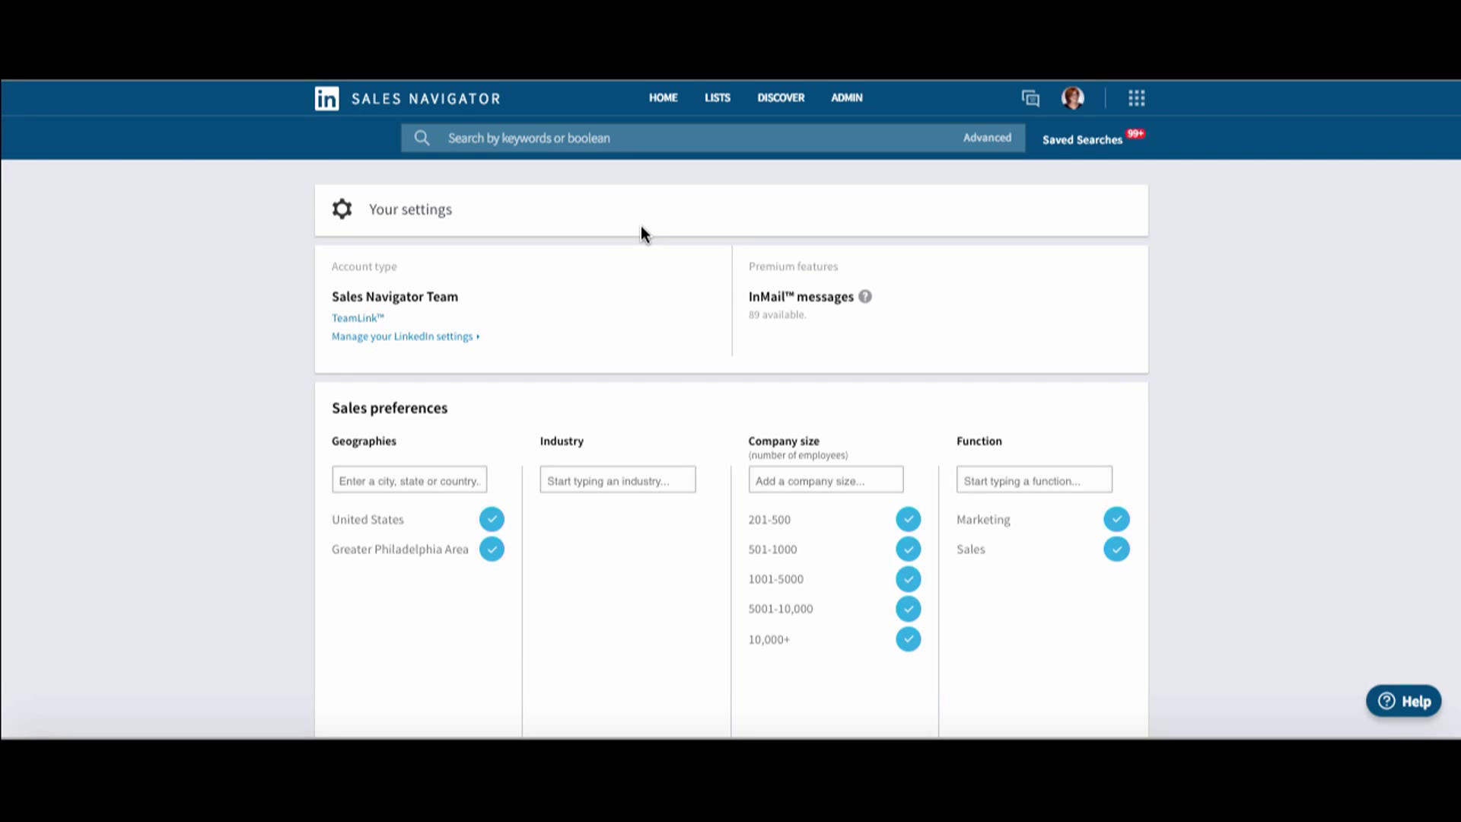
pyautogui.scroll(-1, 634, 305)
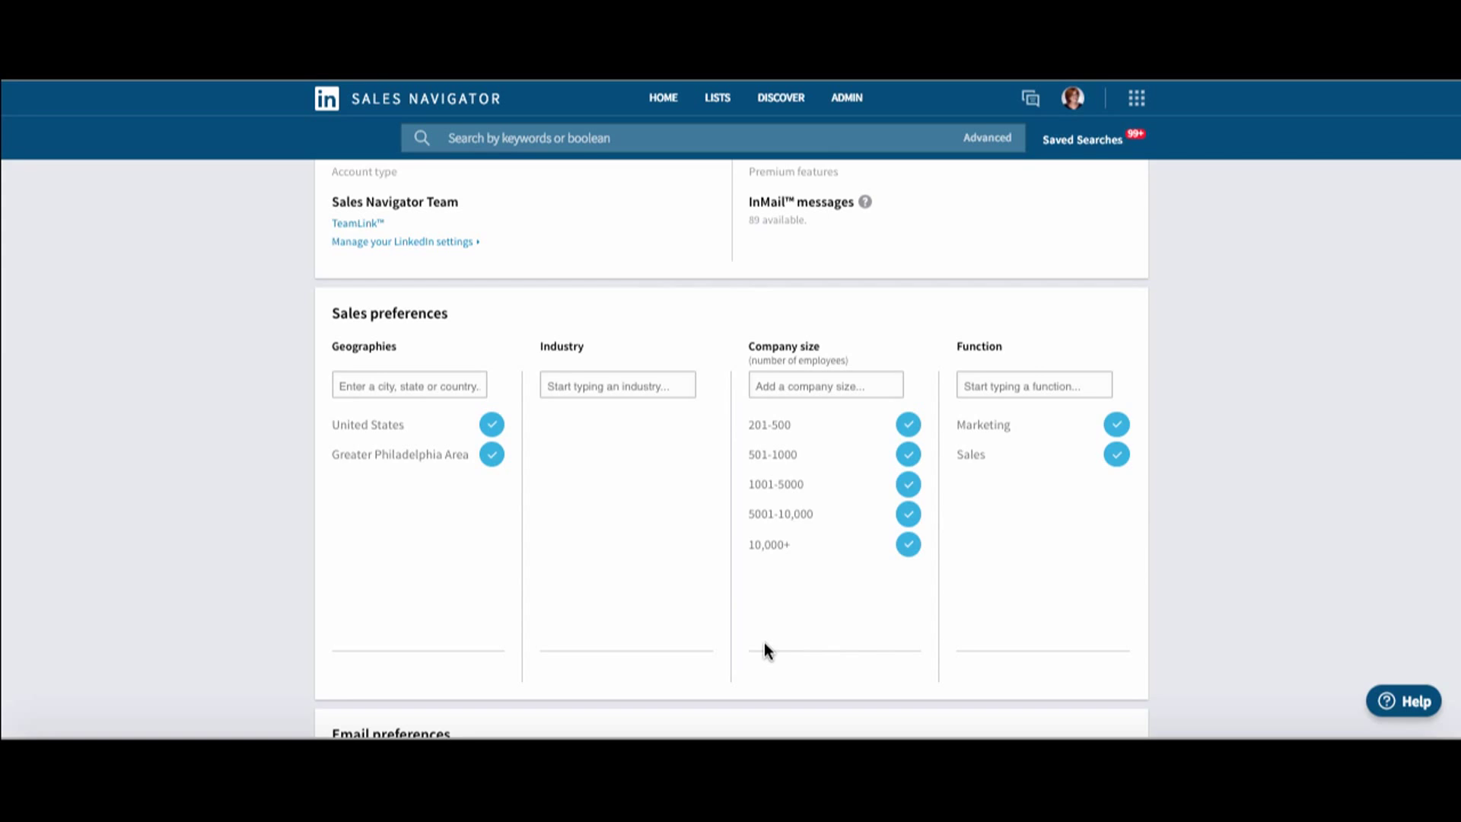
pyautogui.scroll(-3, 765, 648)
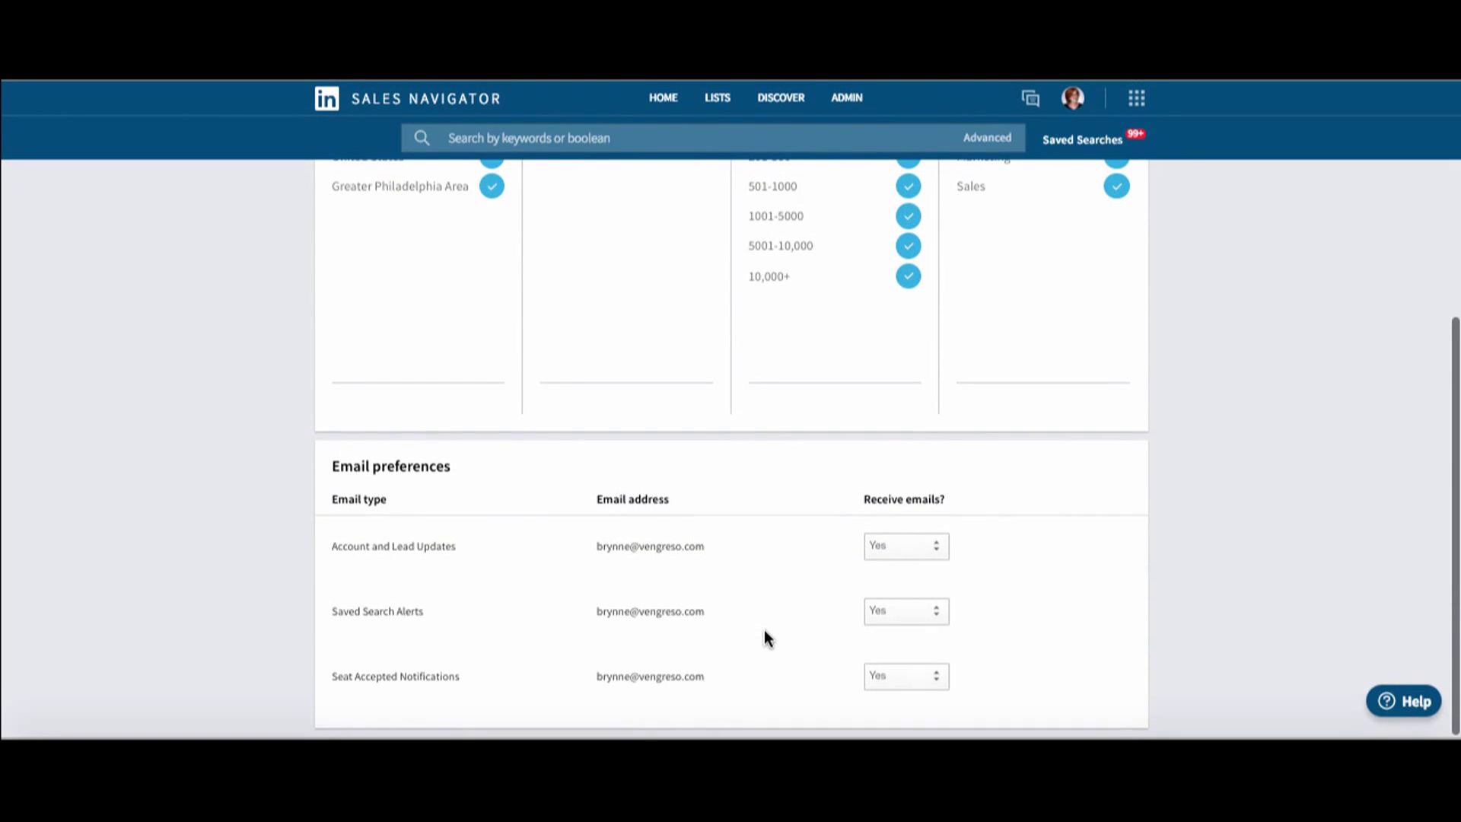
pyautogui.scroll(4, 765, 632)
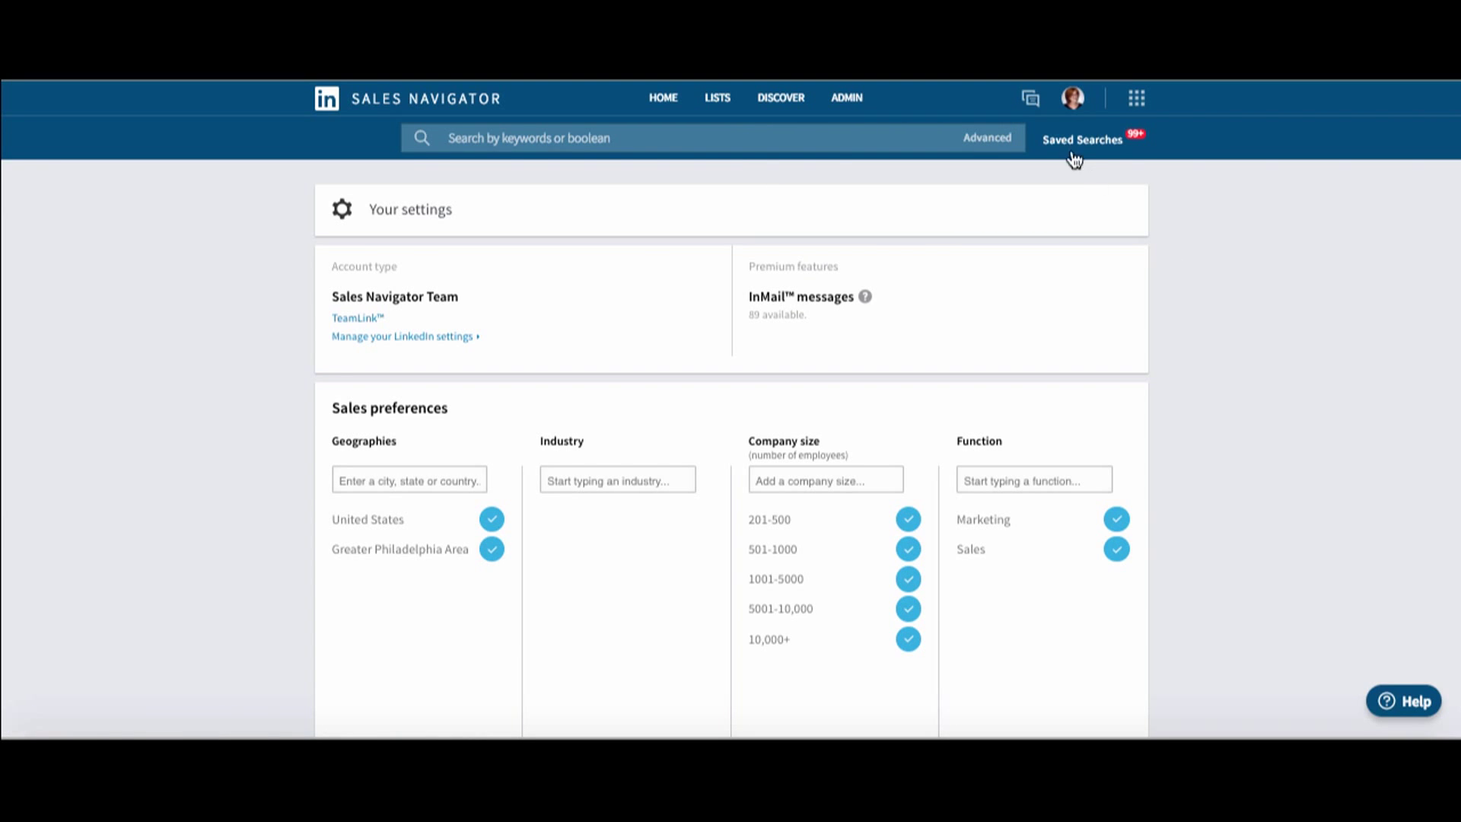
# Step: Bring up the Sales Navigator Inbox, then look over the LinkedIn products grid and account menu
pyautogui.moveTo(1035, 107)
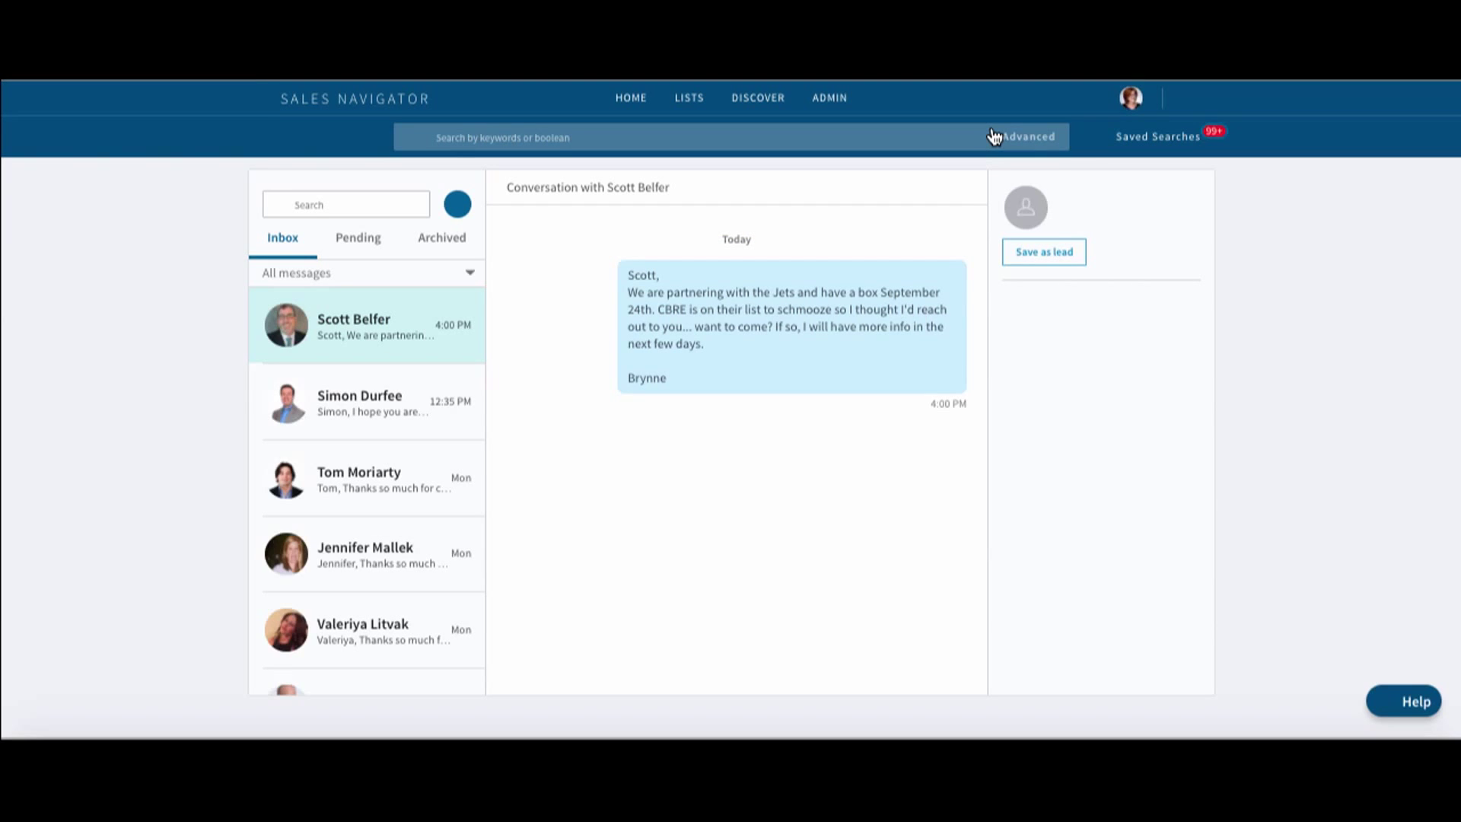
pyautogui.moveTo(1086, 113)
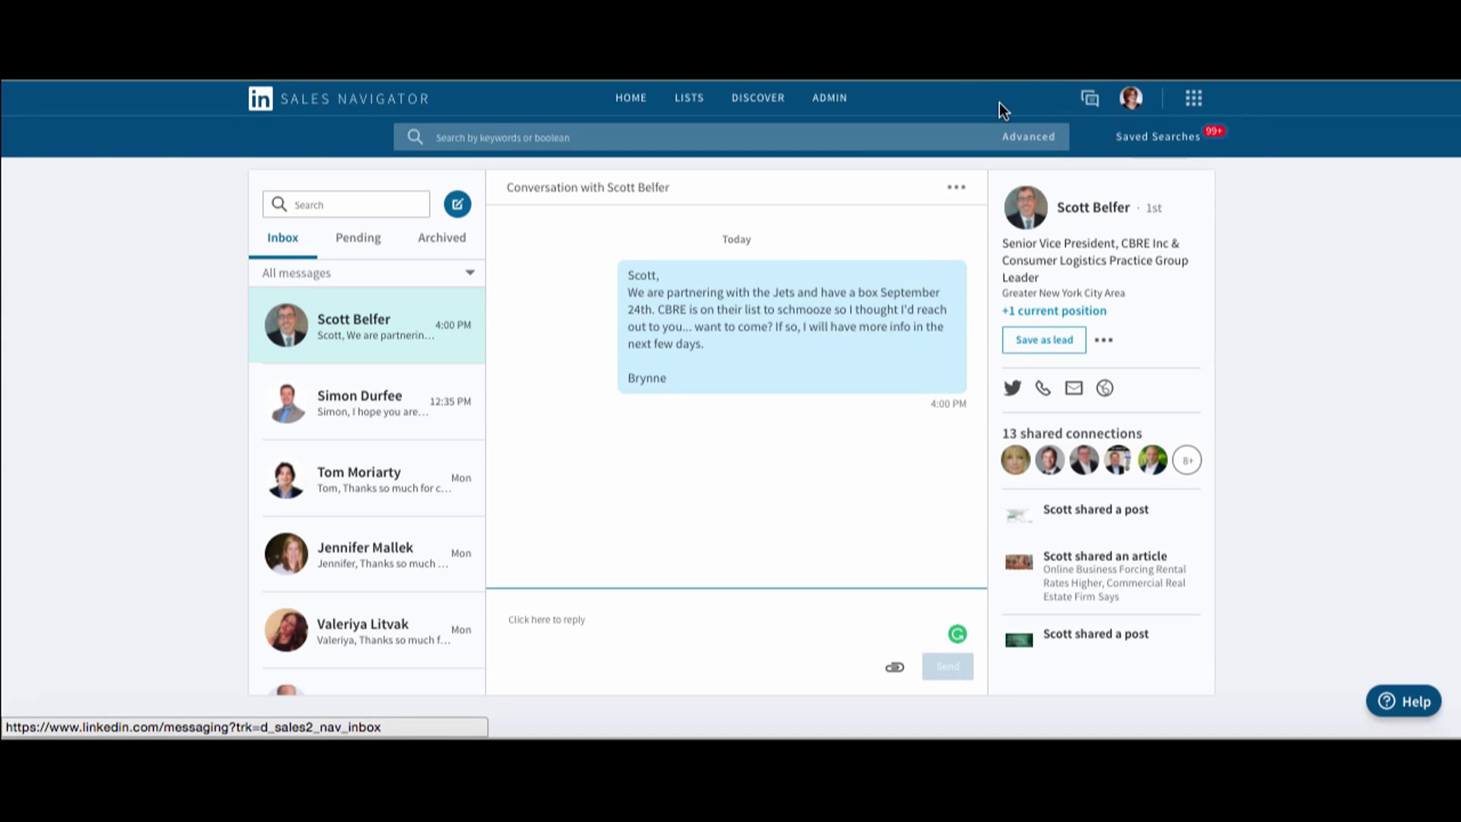
pyautogui.moveTo(1202, 105)
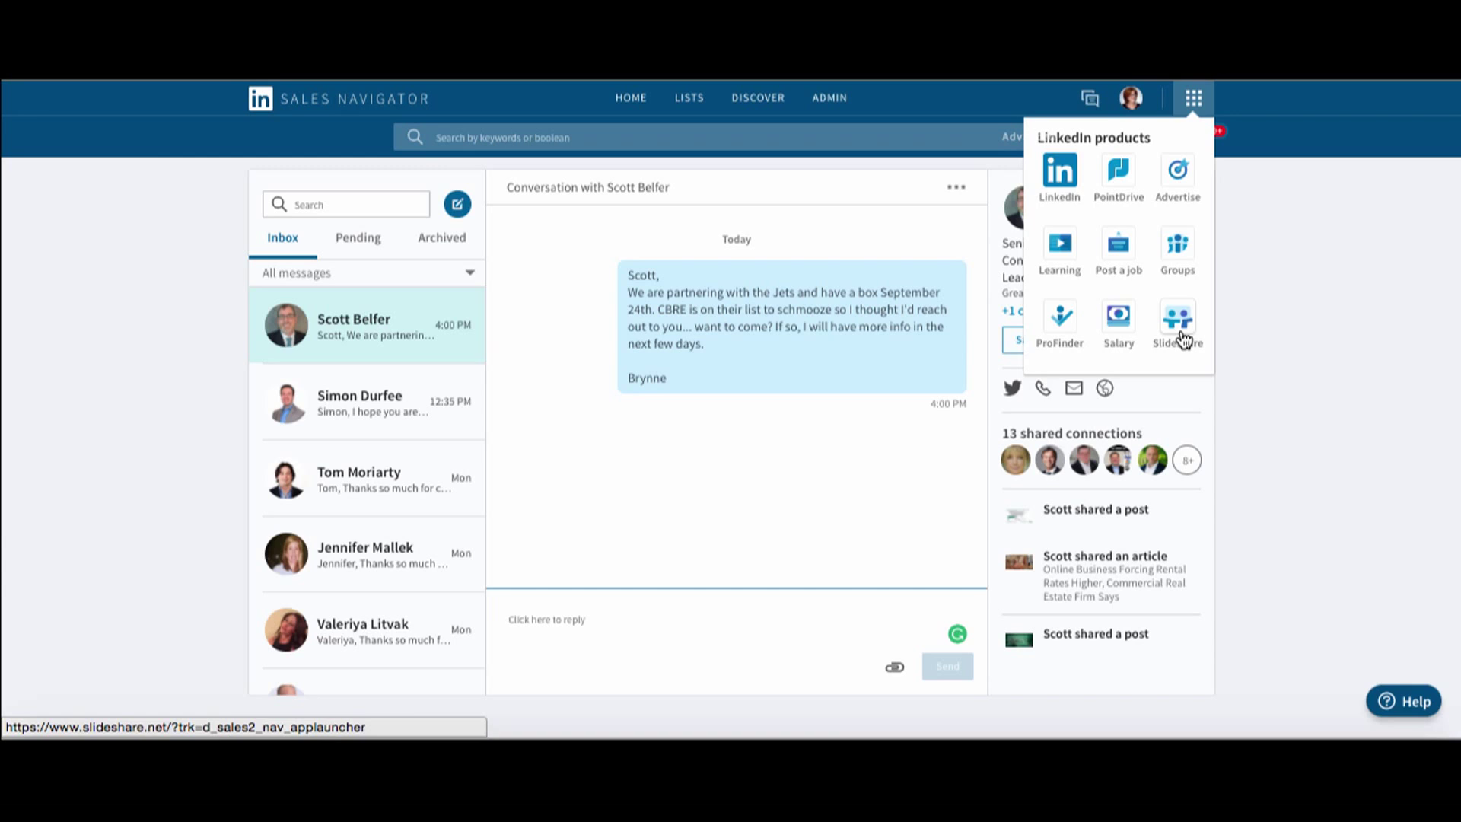
pyautogui.moveTo(1126, 101)
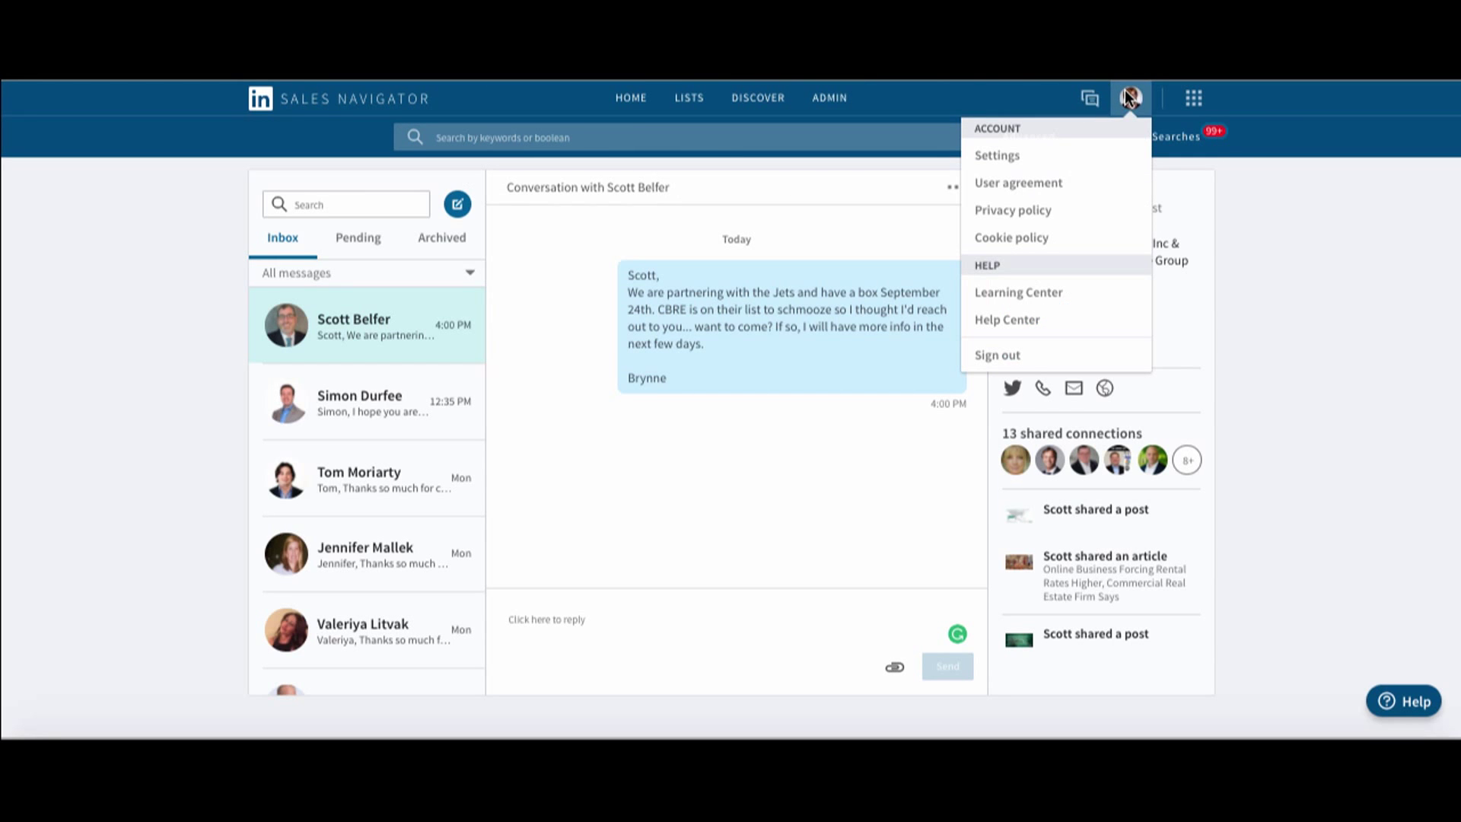
pyautogui.click(696, 144)
pyautogui.write('Br')
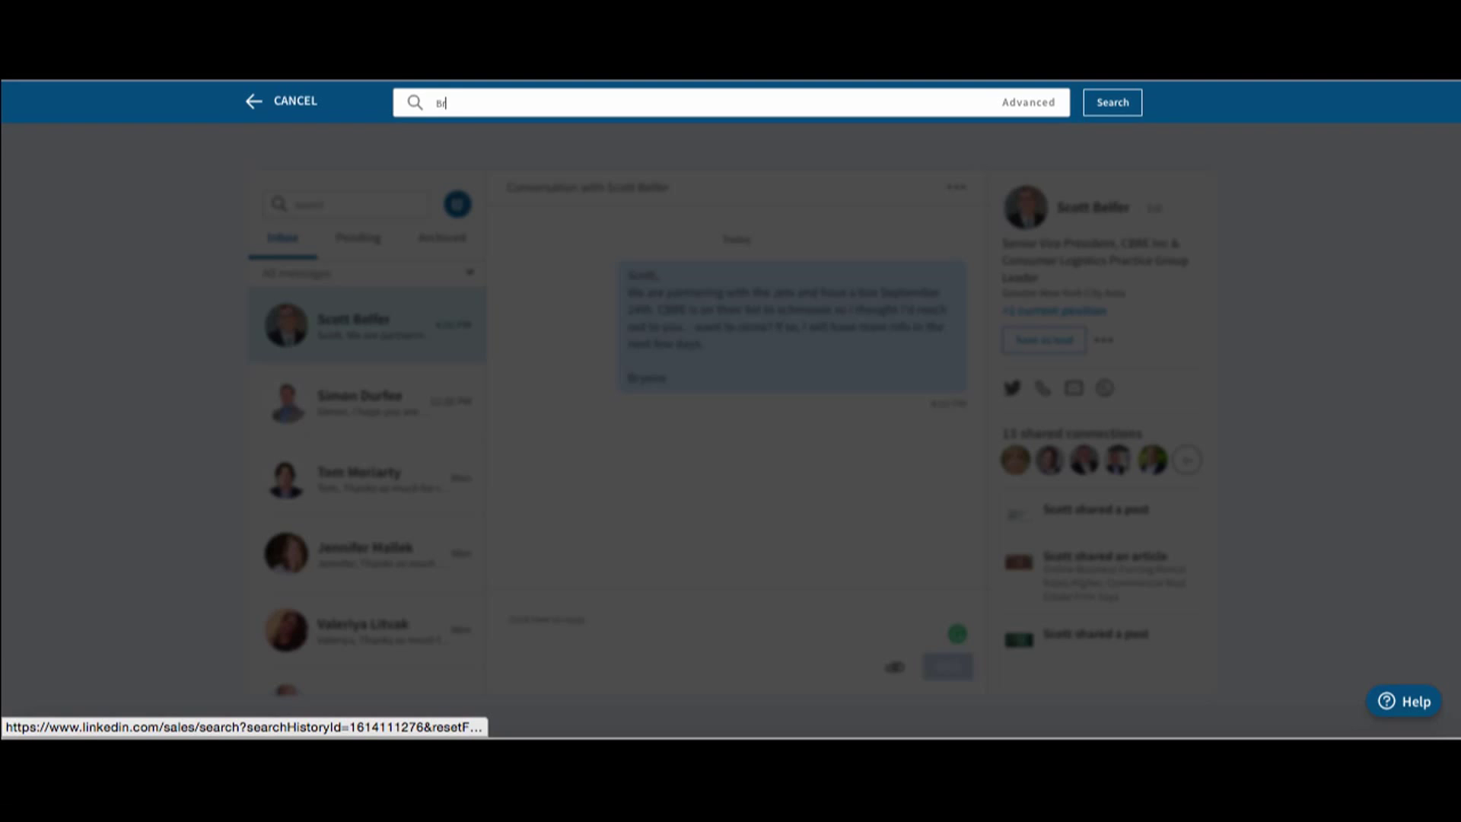
pyautogui.write('ynne tillman')
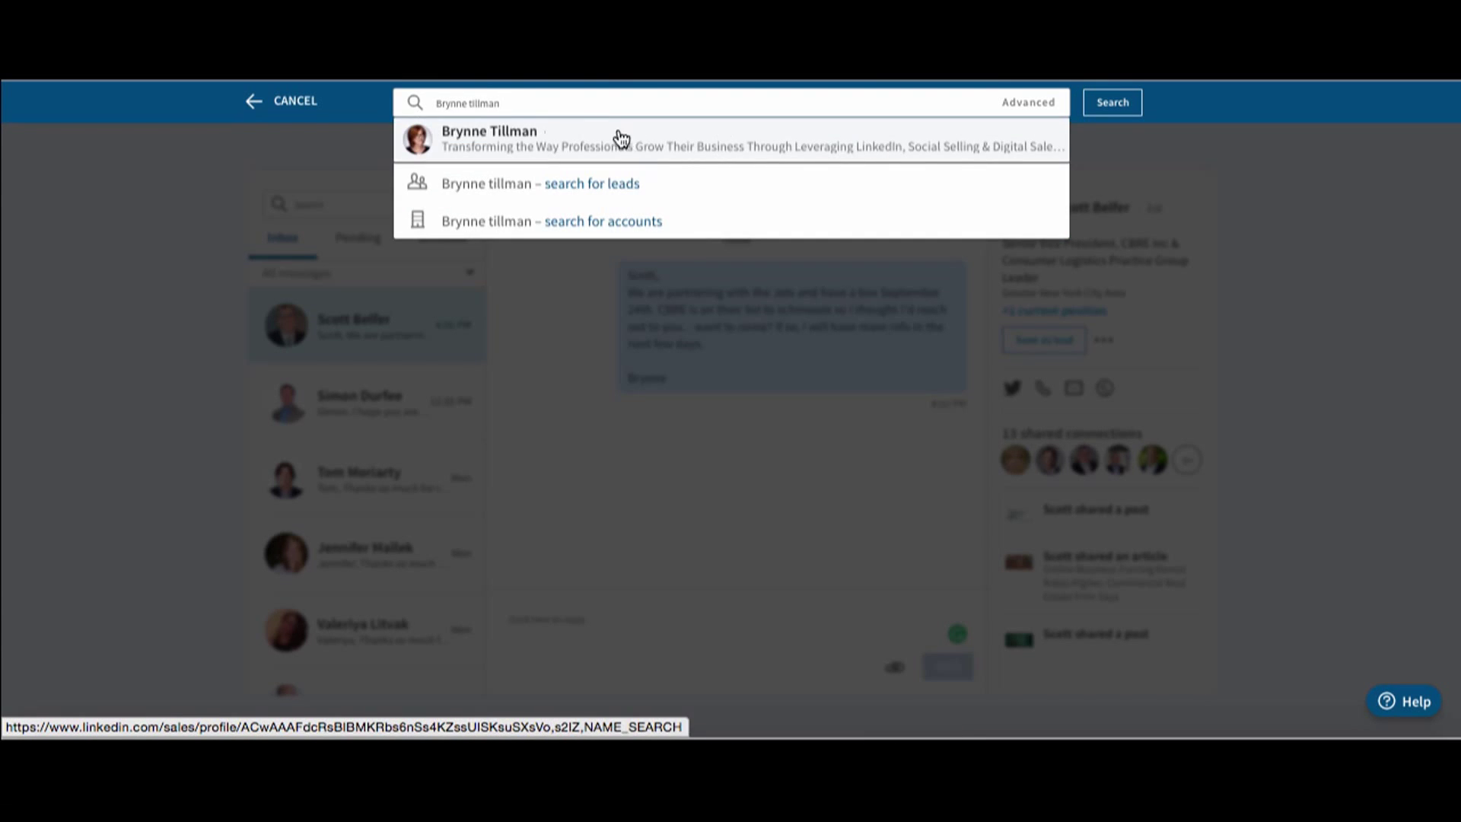
pyautogui.click(617, 135)
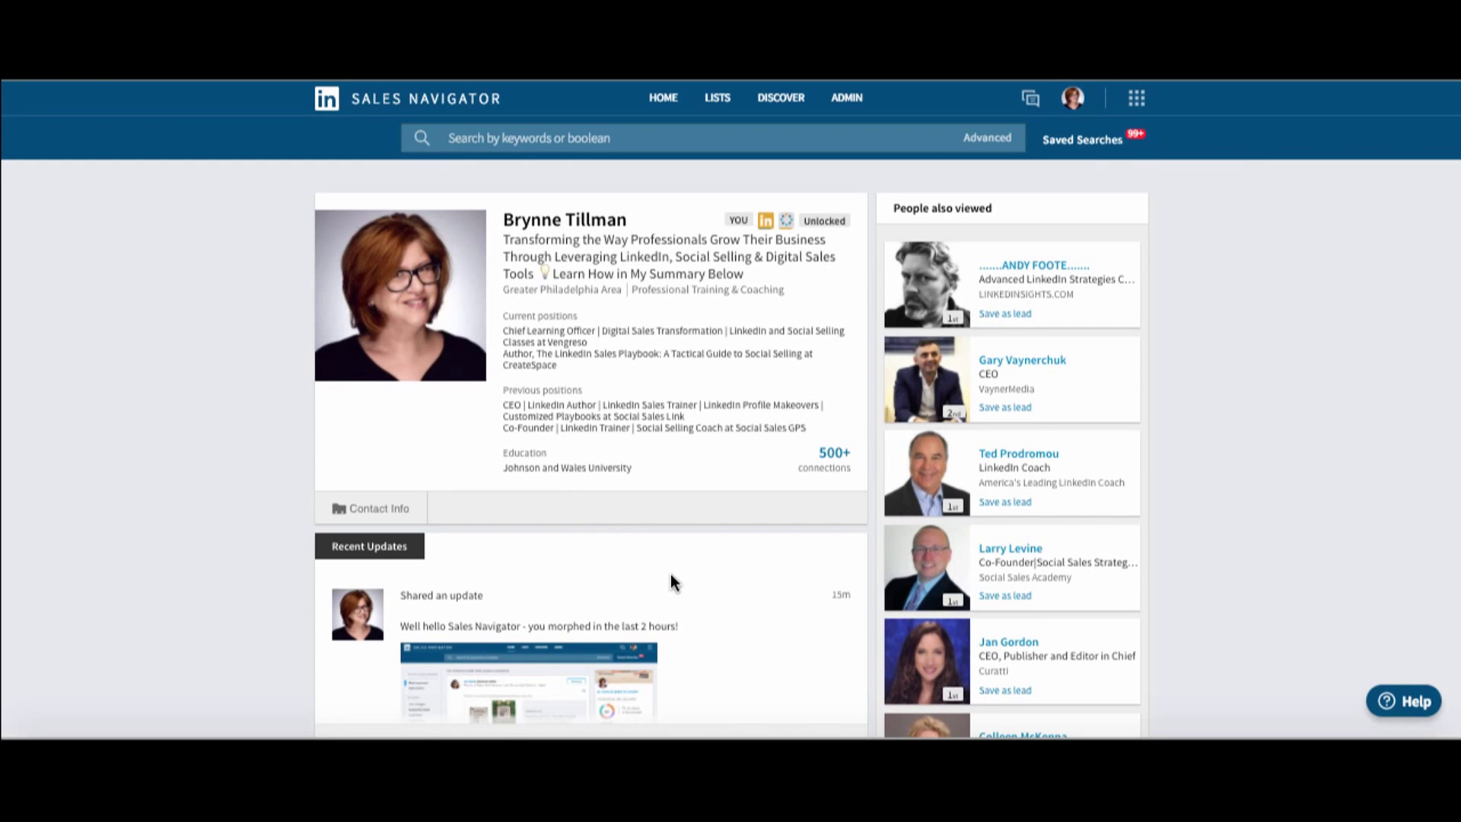
pyautogui.scroll(-3, 671, 554)
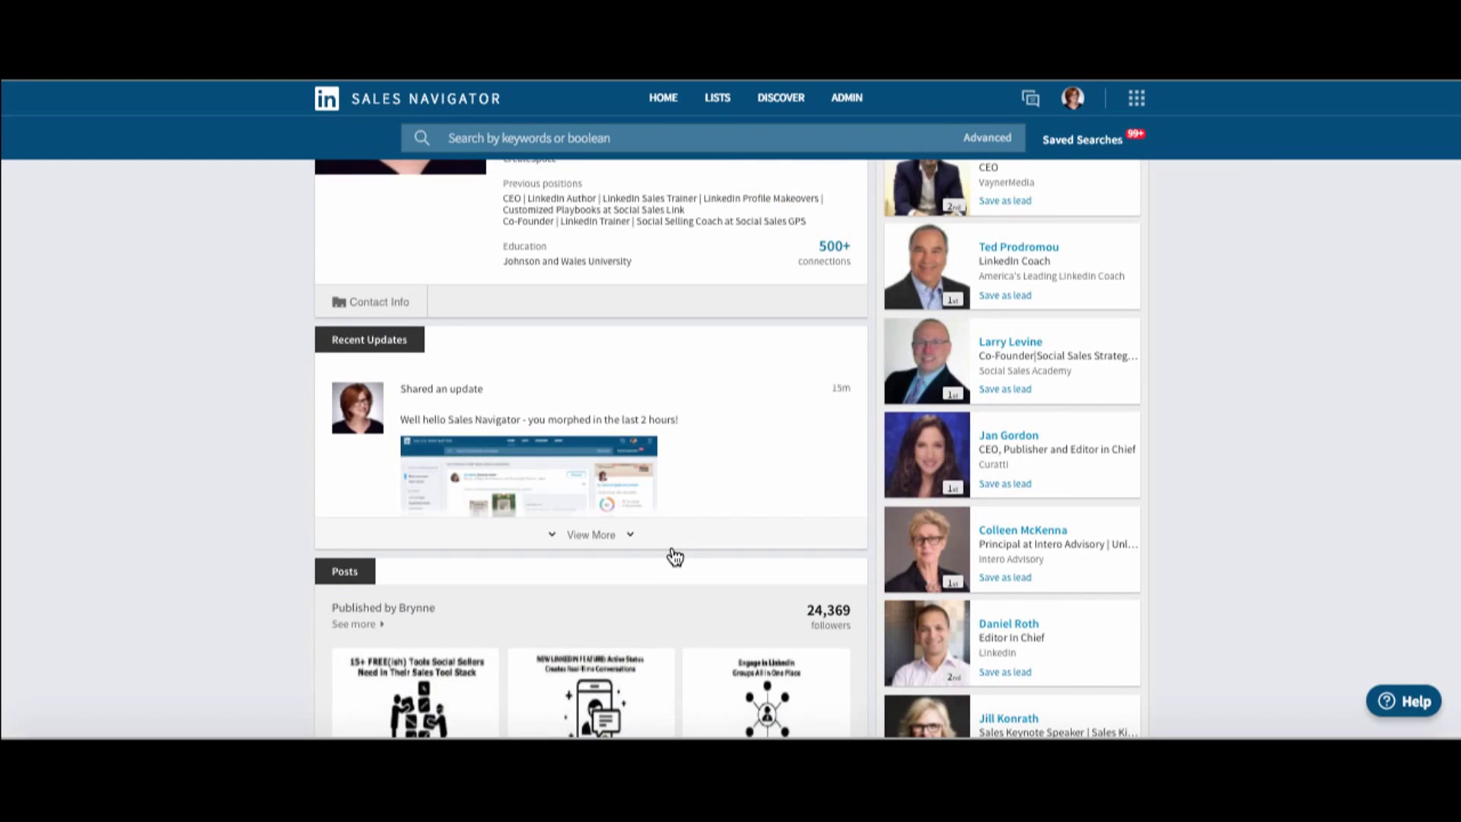
pyautogui.scroll(-3, 674, 558)
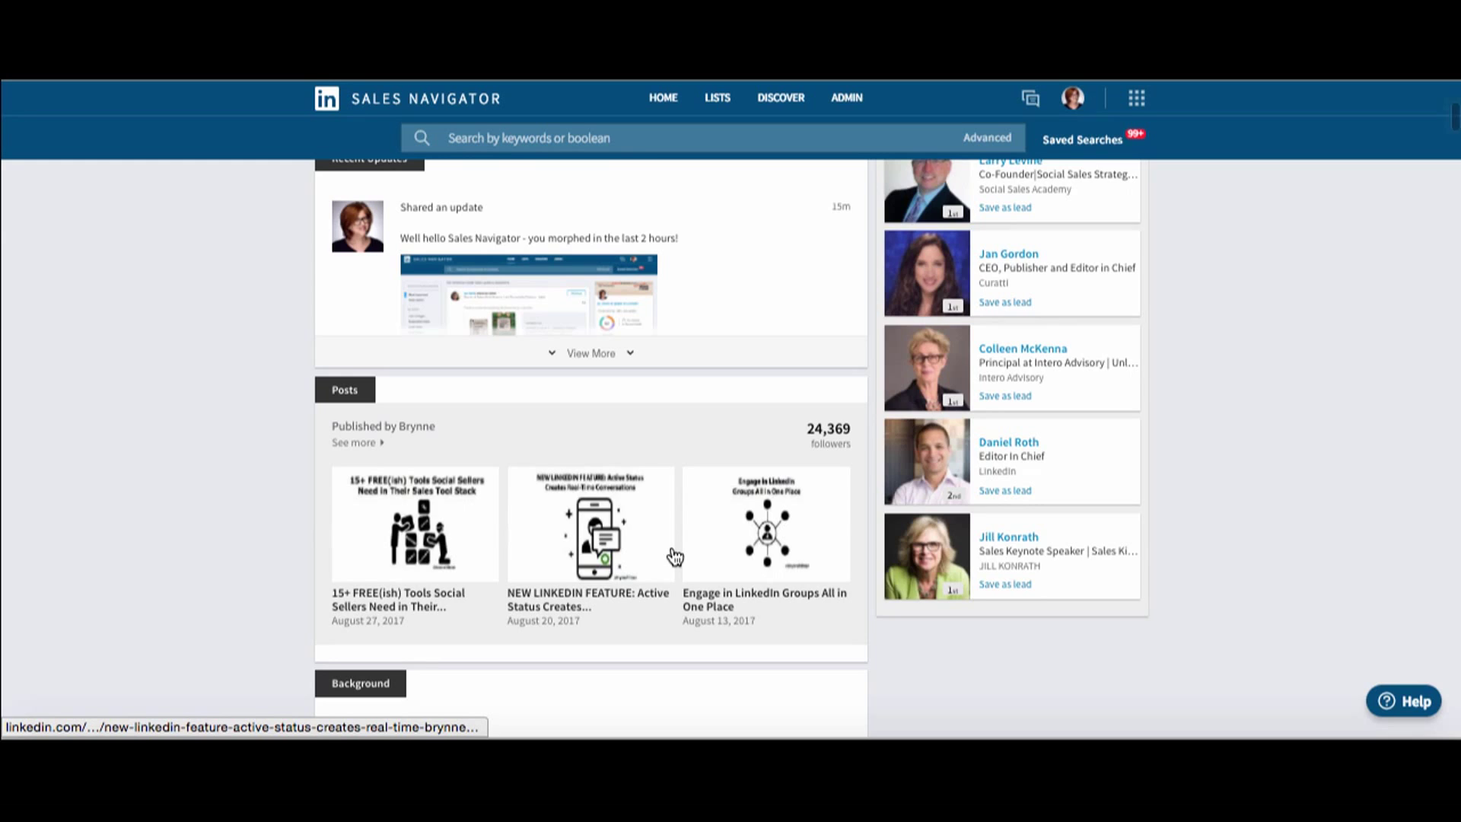
pyautogui.scroll(-3, 673, 556)
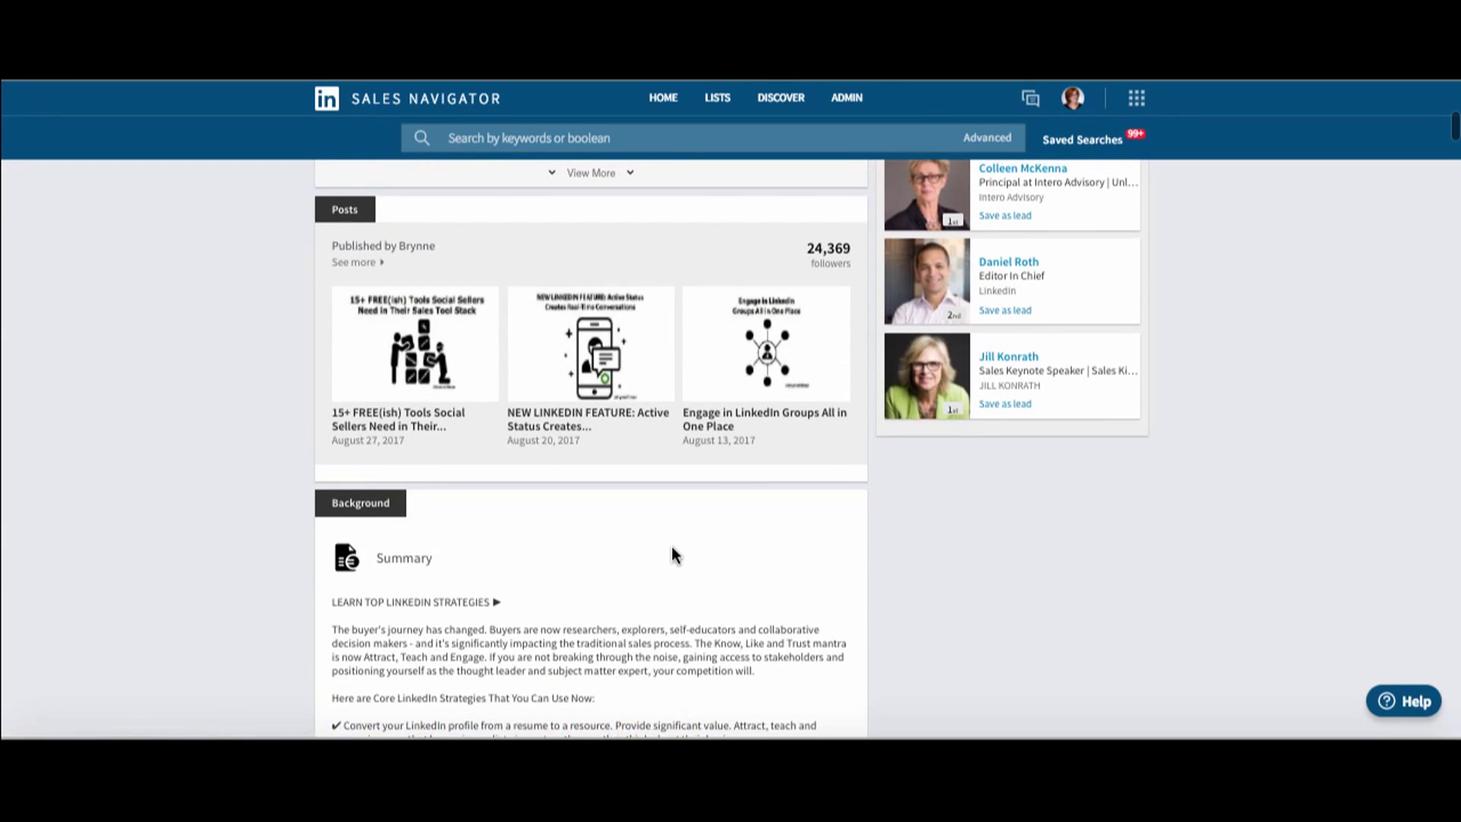
pyautogui.scroll(6, 673, 555)
pyautogui.scroll(3, 671, 546)
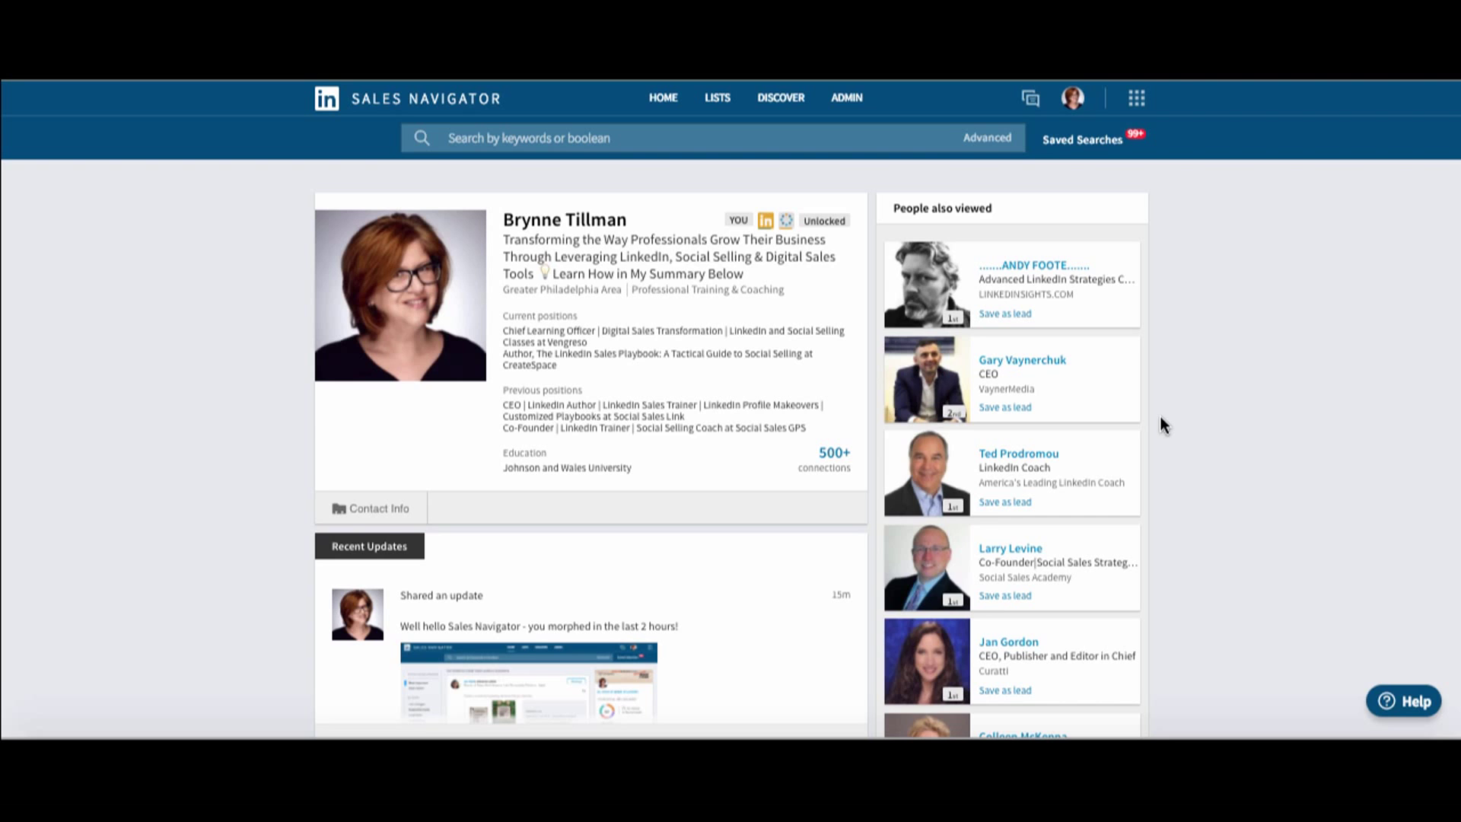
pyautogui.scroll(-3, 1159, 424)
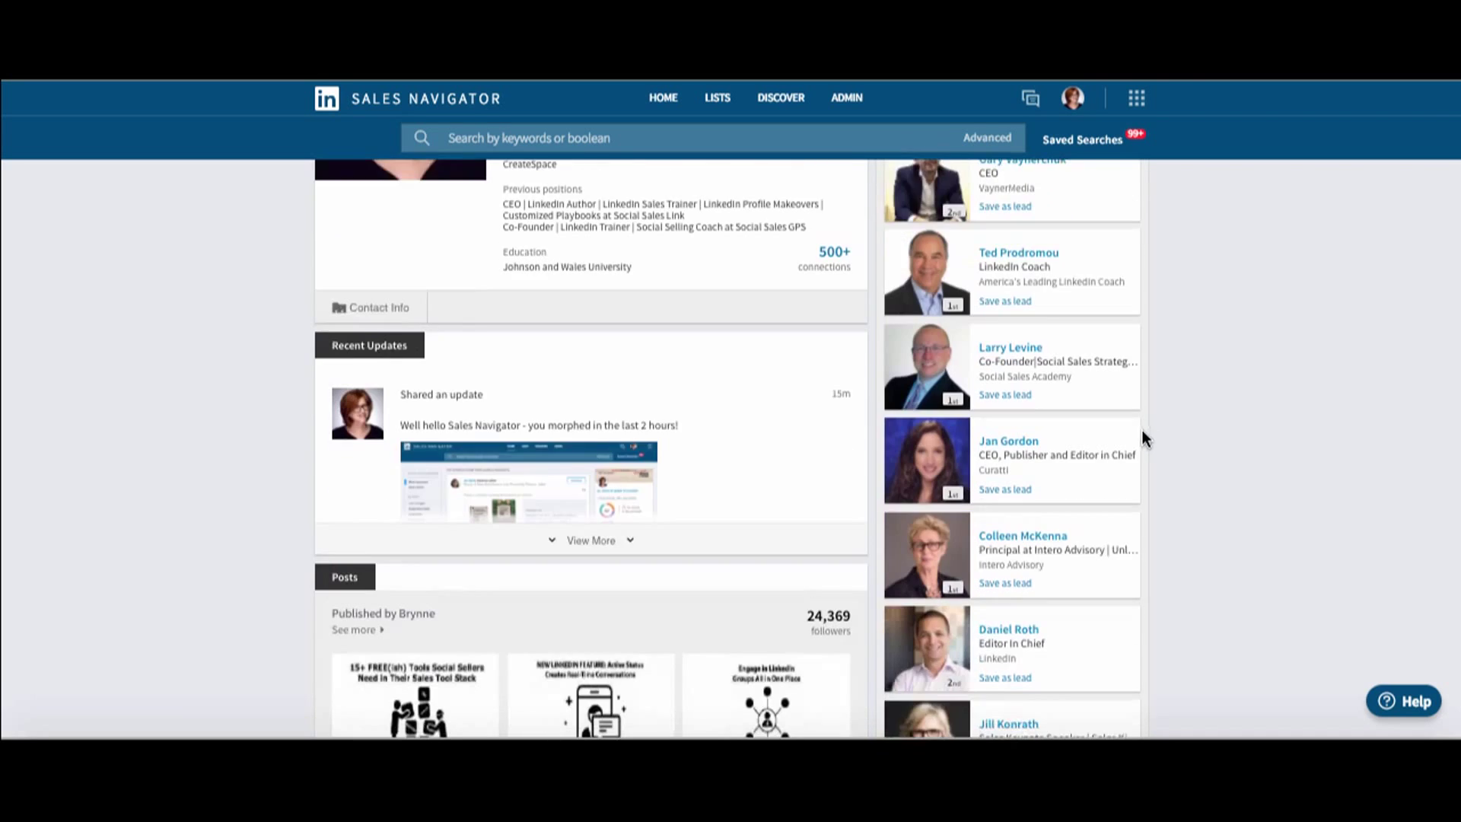
pyautogui.scroll(-2, 1177, 464)
pyautogui.scroll(-1, 1177, 464)
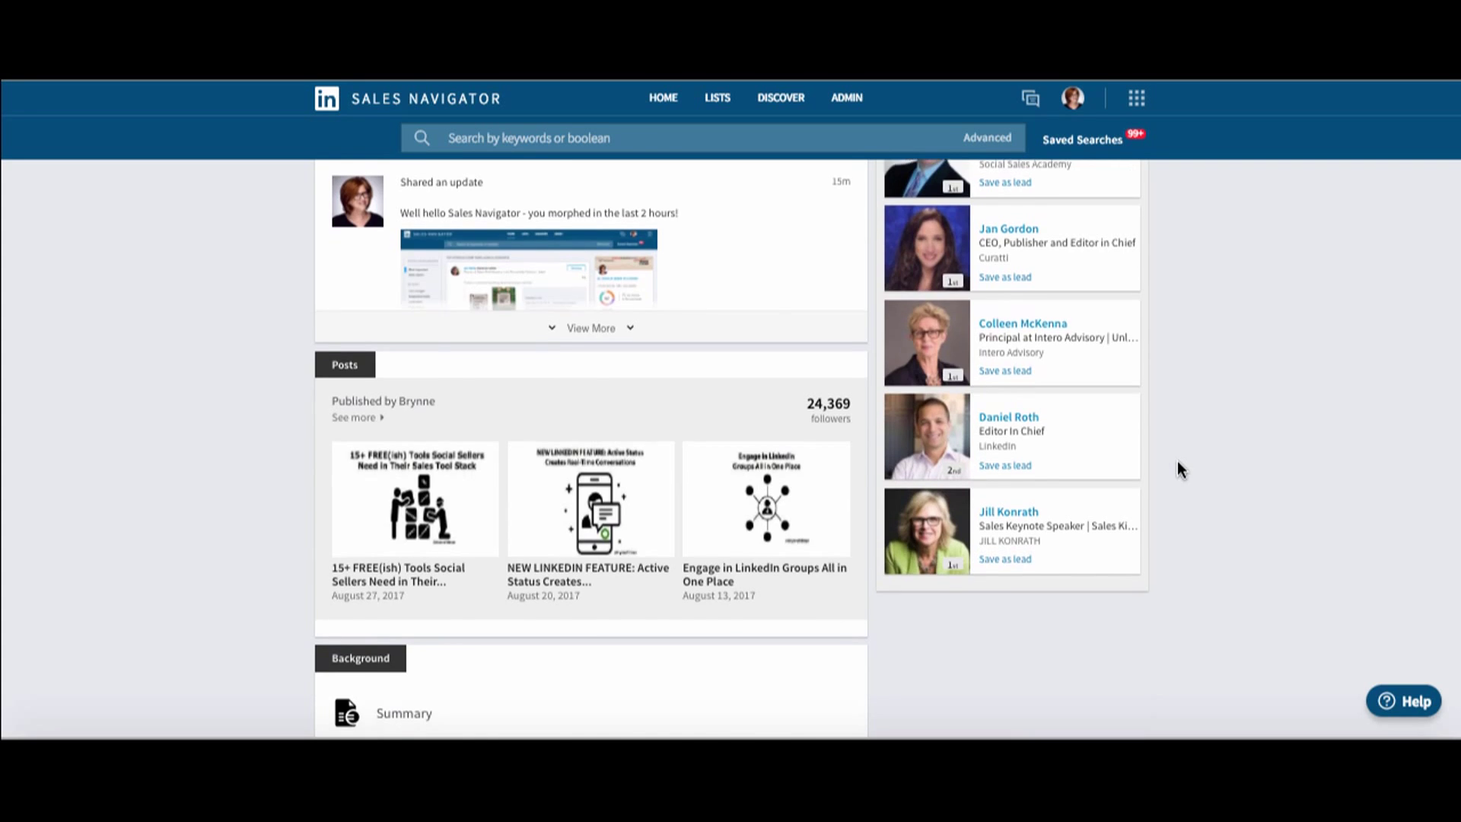
pyautogui.scroll(-3, 1178, 464)
pyautogui.scroll(8, 1177, 464)
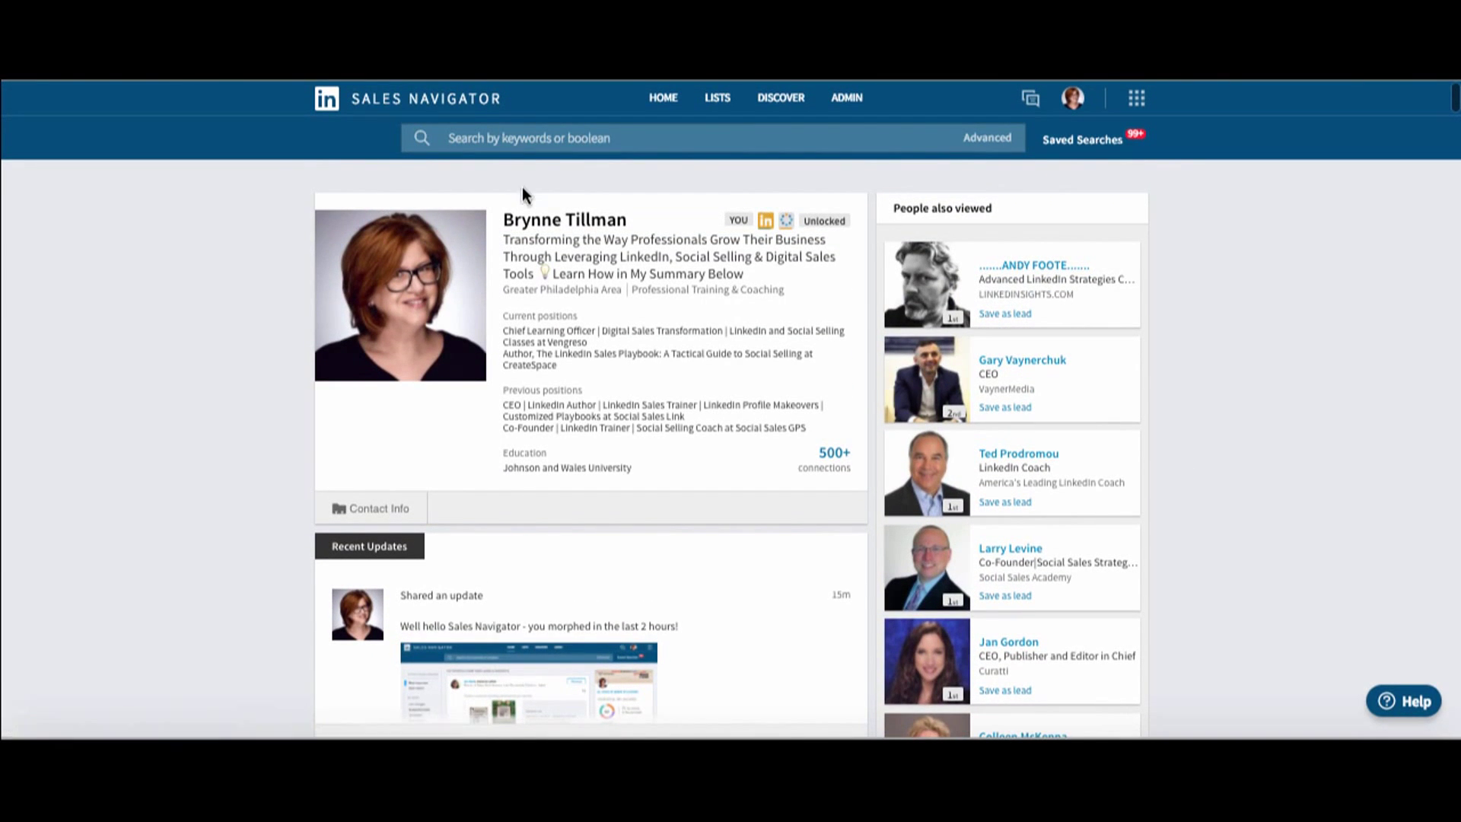
# Step: Rerun the recent "Vice President Sales" OR … lead search and add the 2nd Connections filter
pyautogui.click(517, 140)
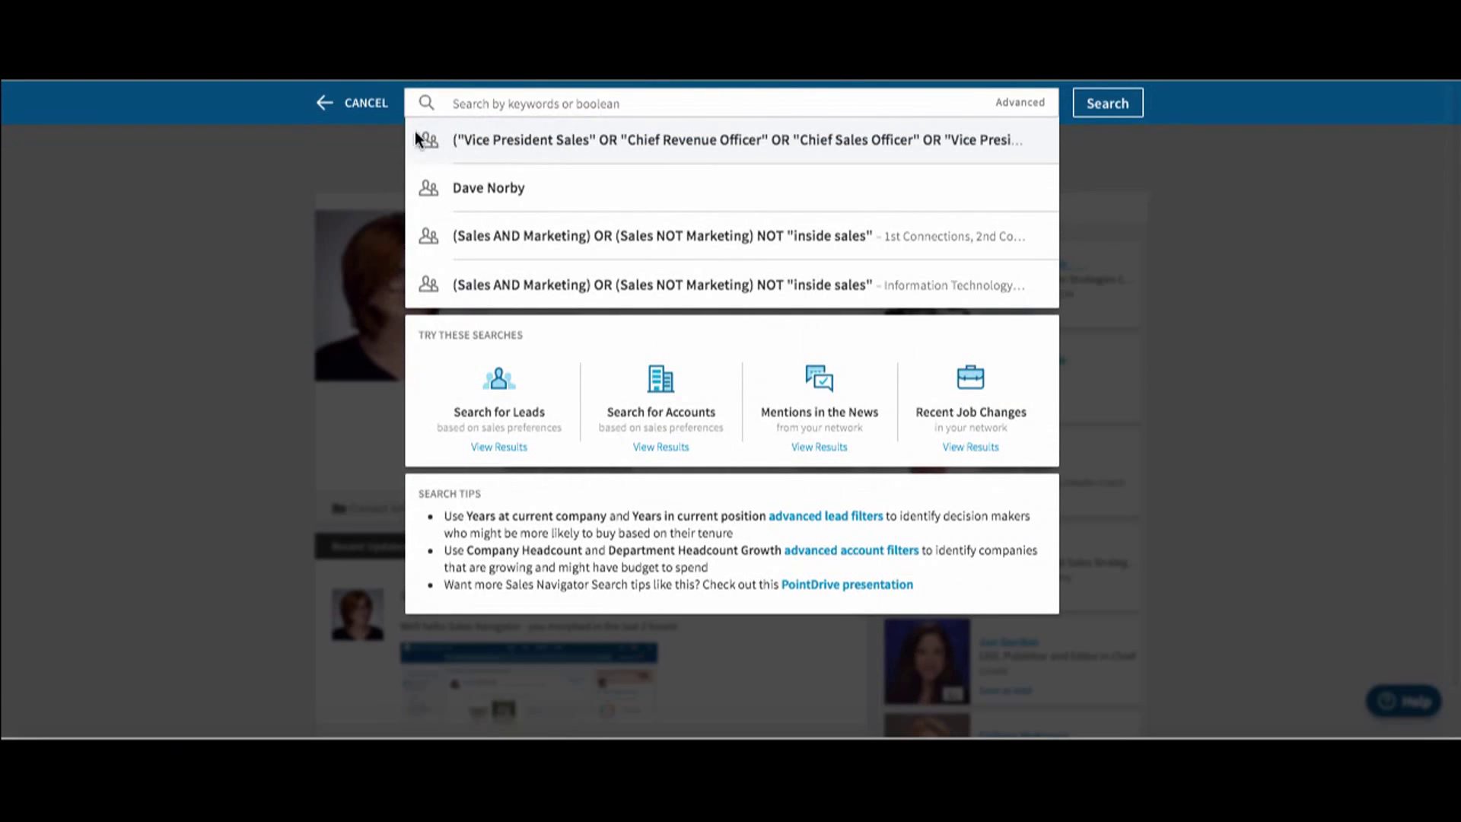
pyautogui.click(243, 164)
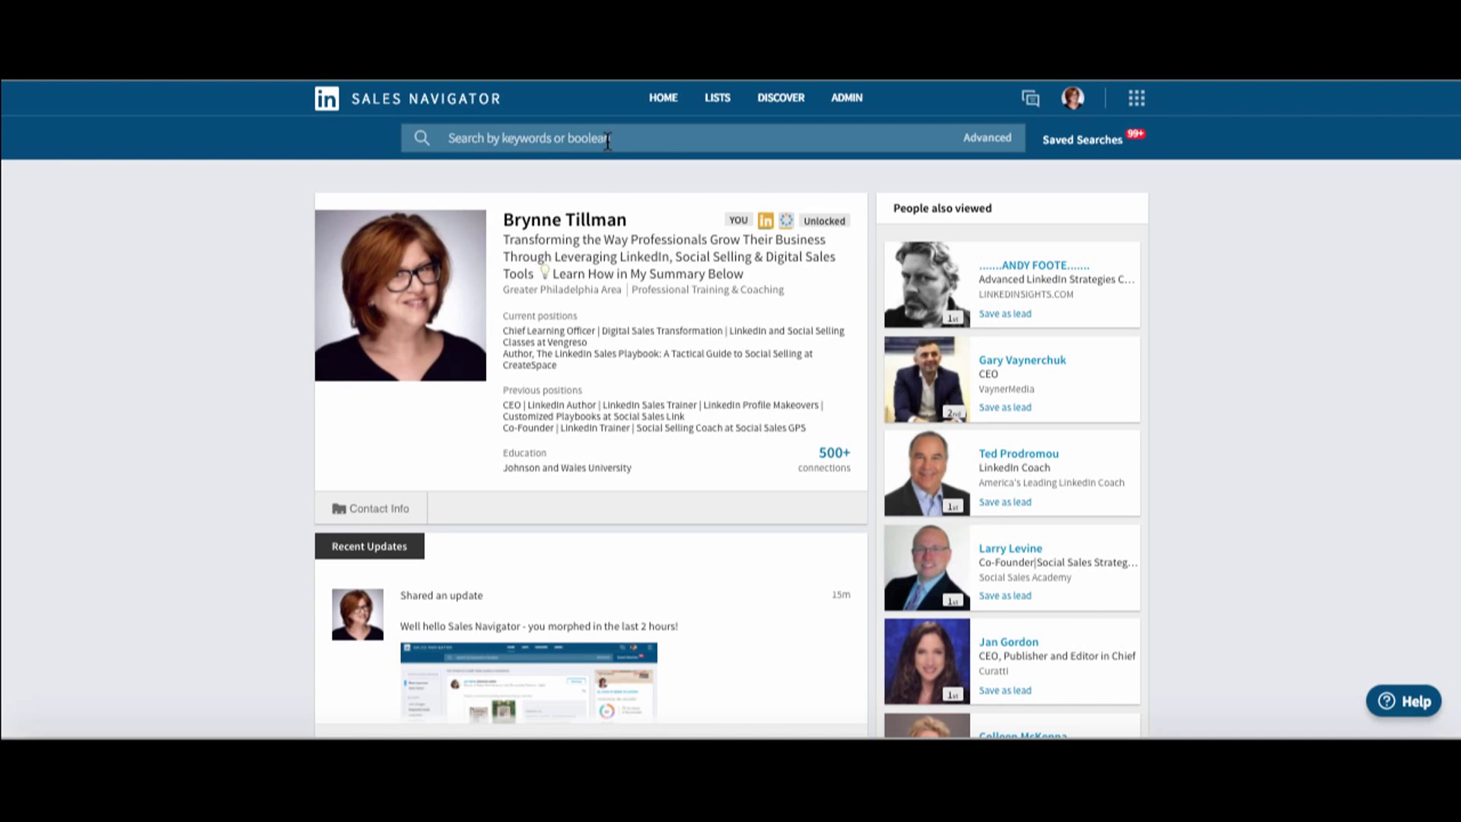
pyautogui.click(625, 137)
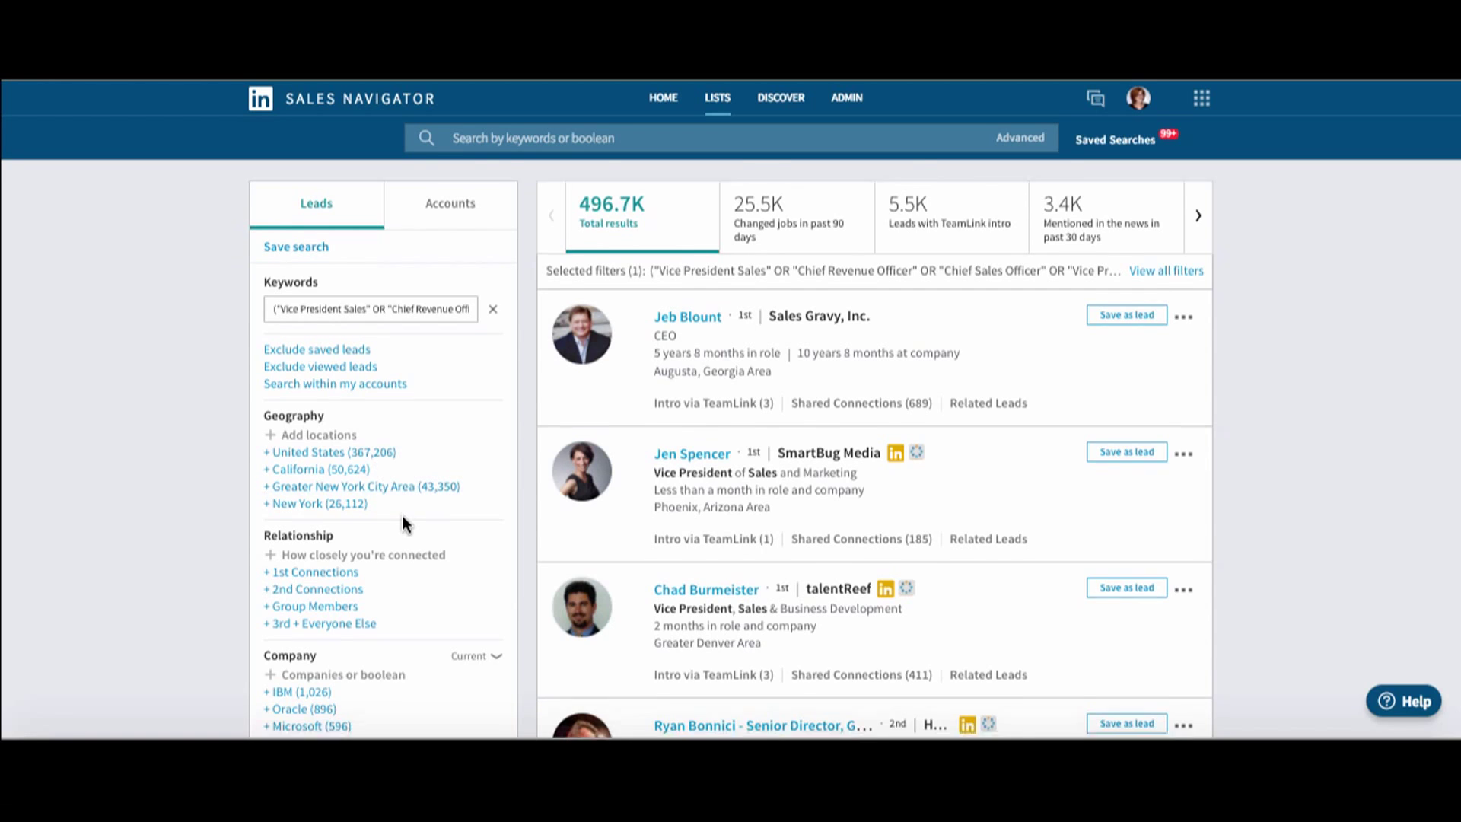
pyautogui.scroll(-1, 402, 514)
pyautogui.click(315, 506)
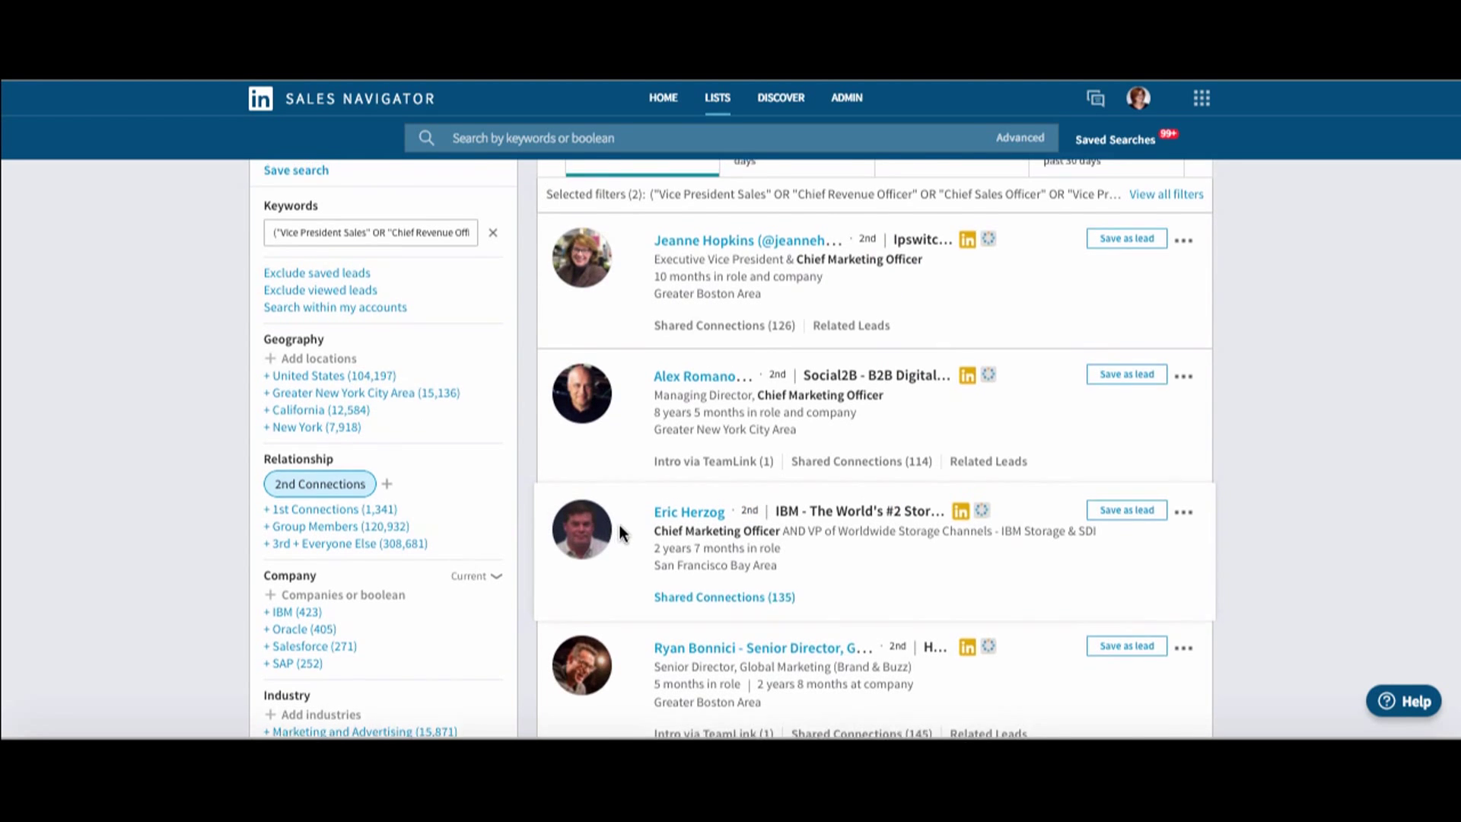
# Step: Add the 501-1000 Company headcount filter, bringing the 2nd-connection lead results to 7.5K
pyautogui.scroll(1, 620, 533)
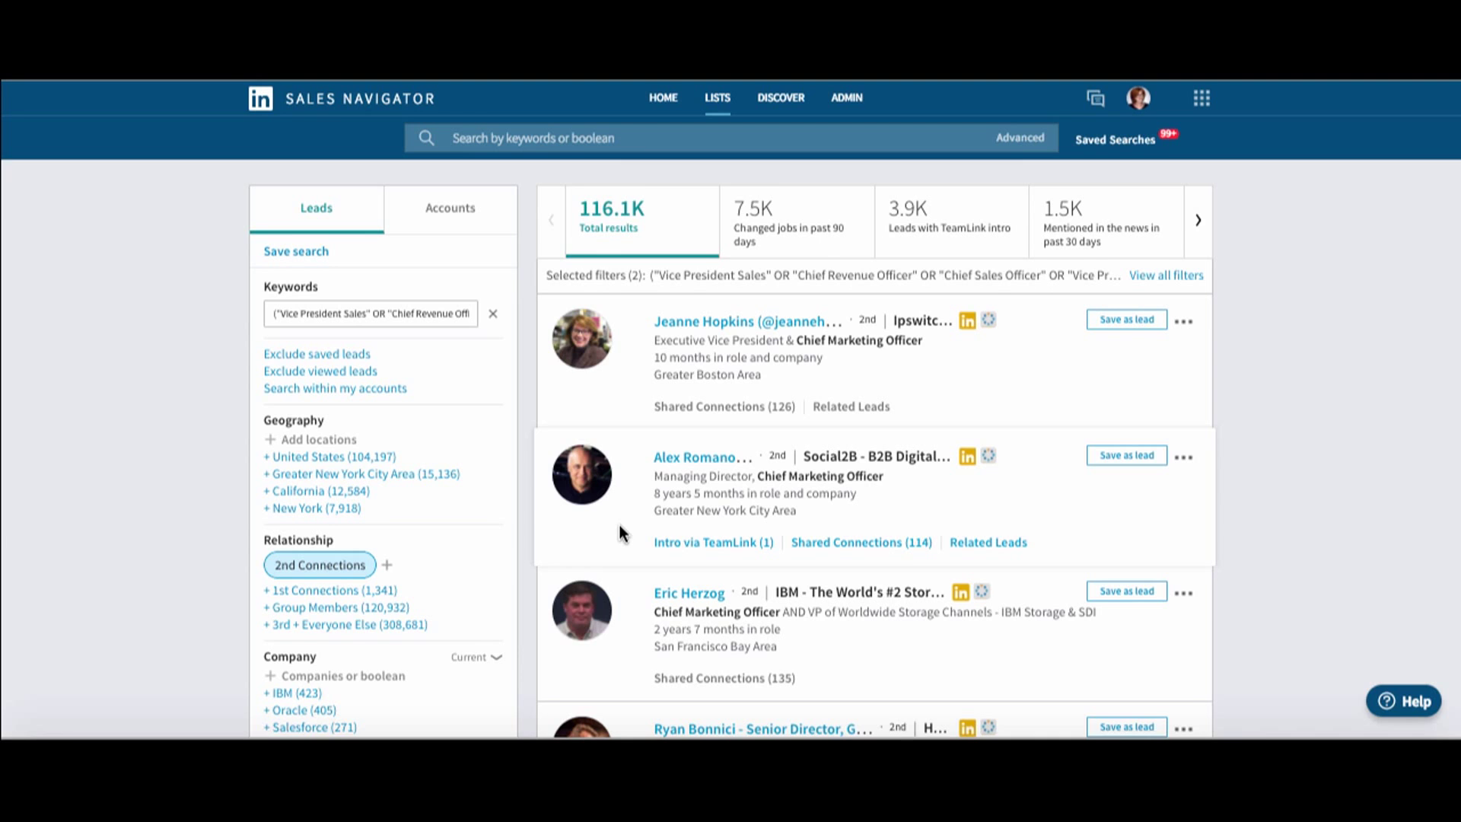
pyautogui.scroll(-5, 385, 609)
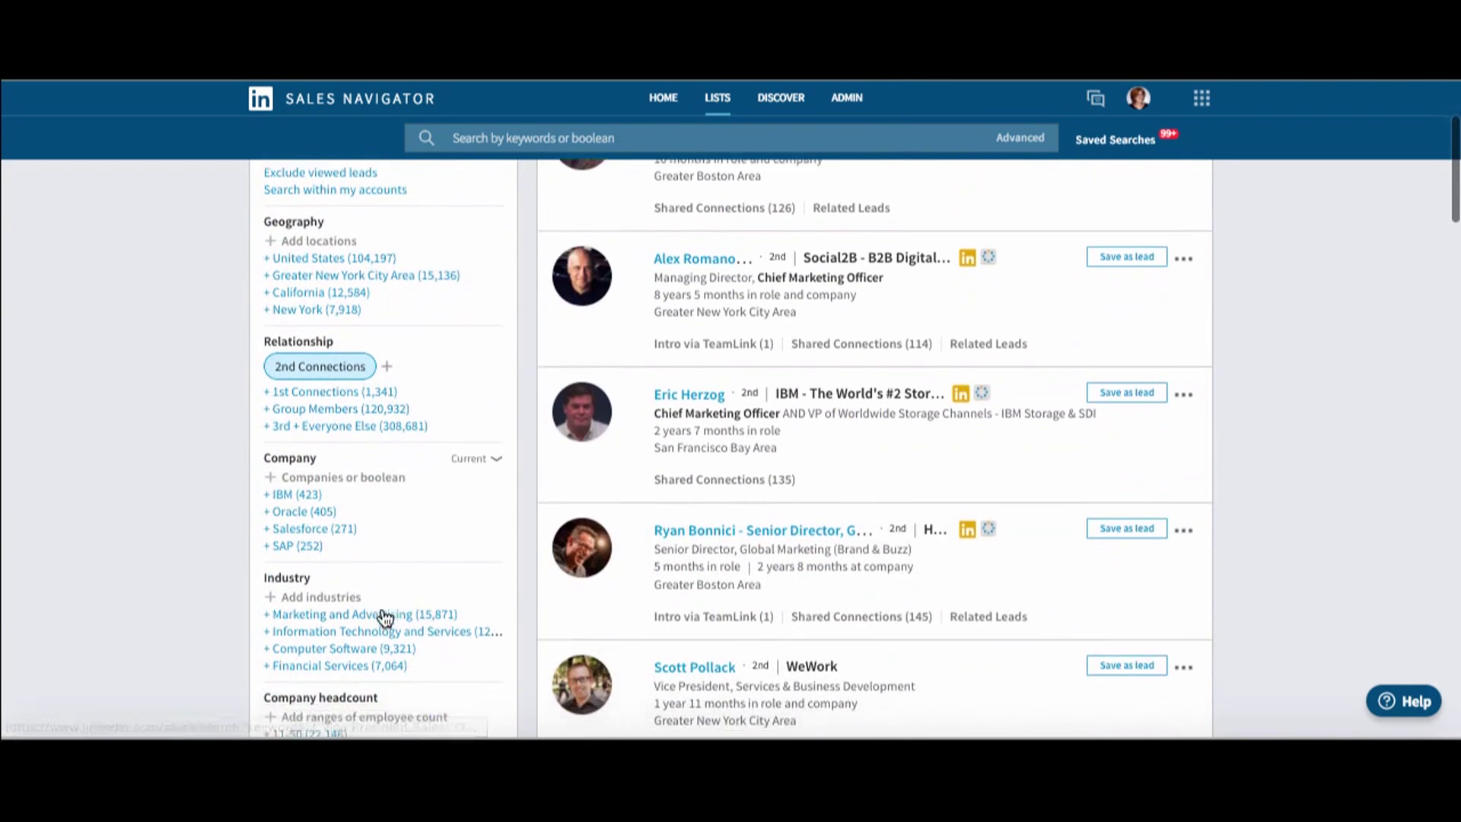
pyautogui.scroll(-1, 385, 618)
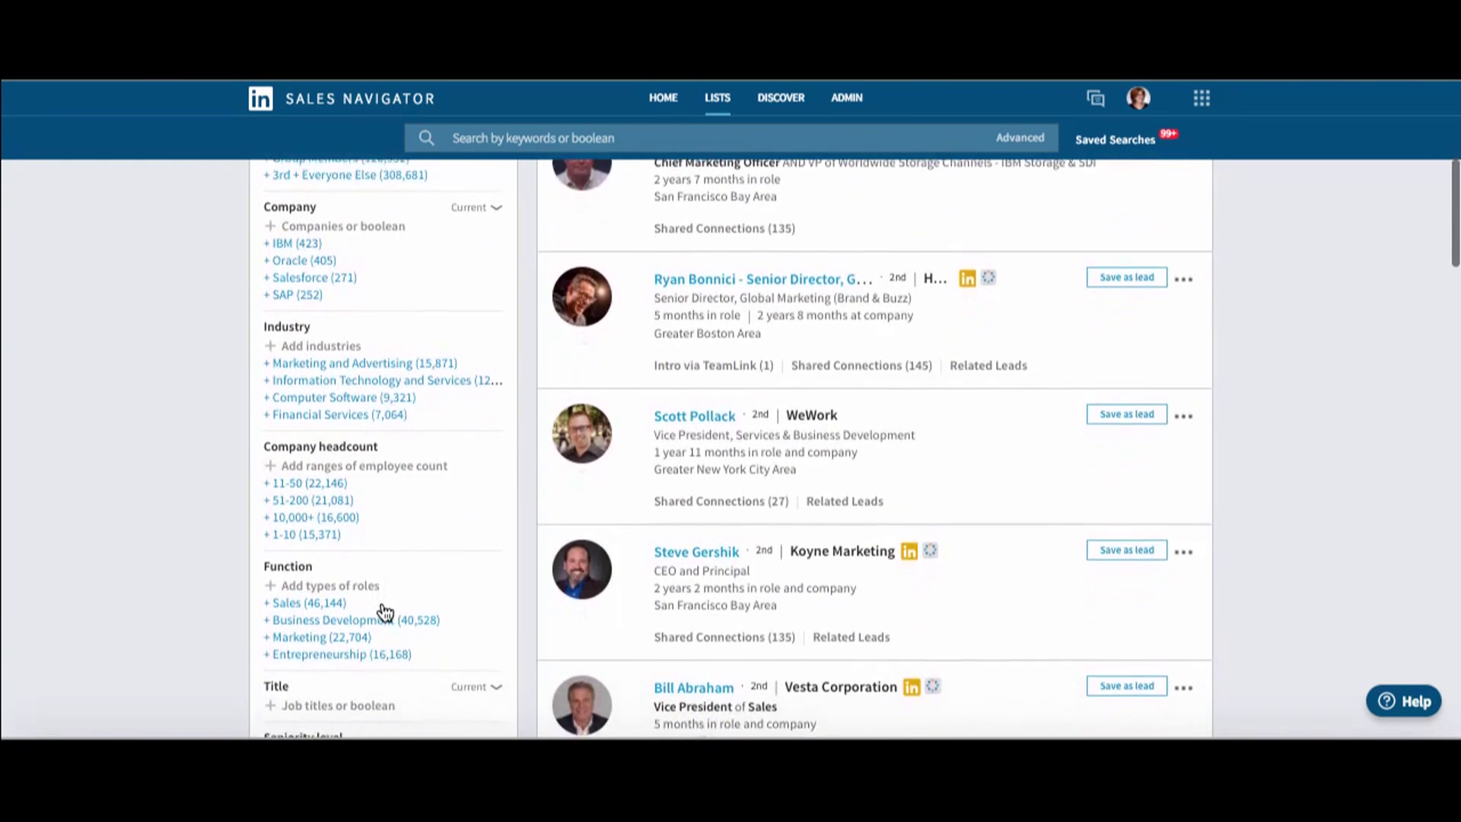
pyautogui.scroll(-1, 384, 609)
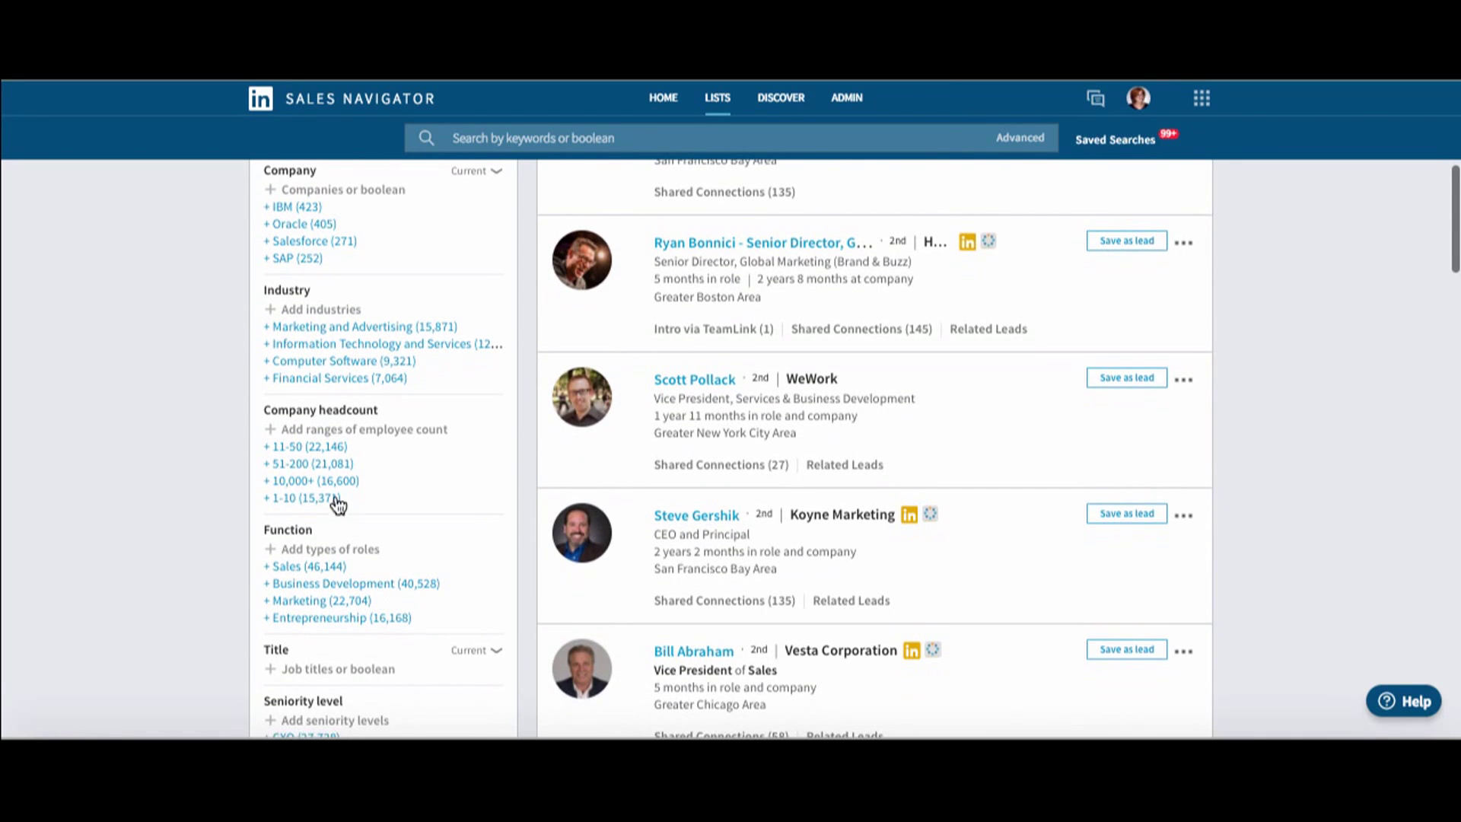
pyautogui.click(336, 435)
pyautogui.scroll(-2, 365, 480)
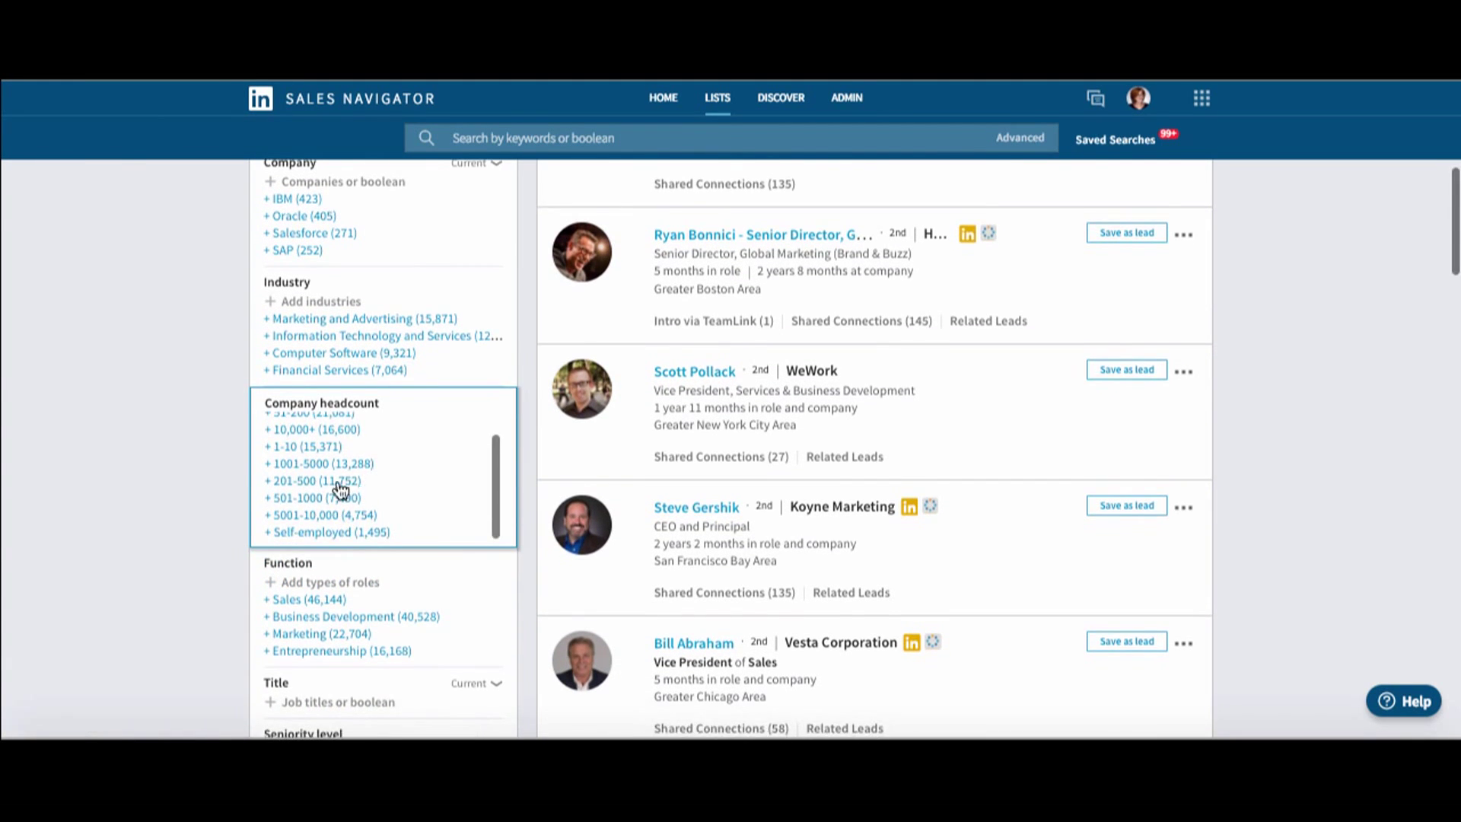
pyautogui.click(289, 498)
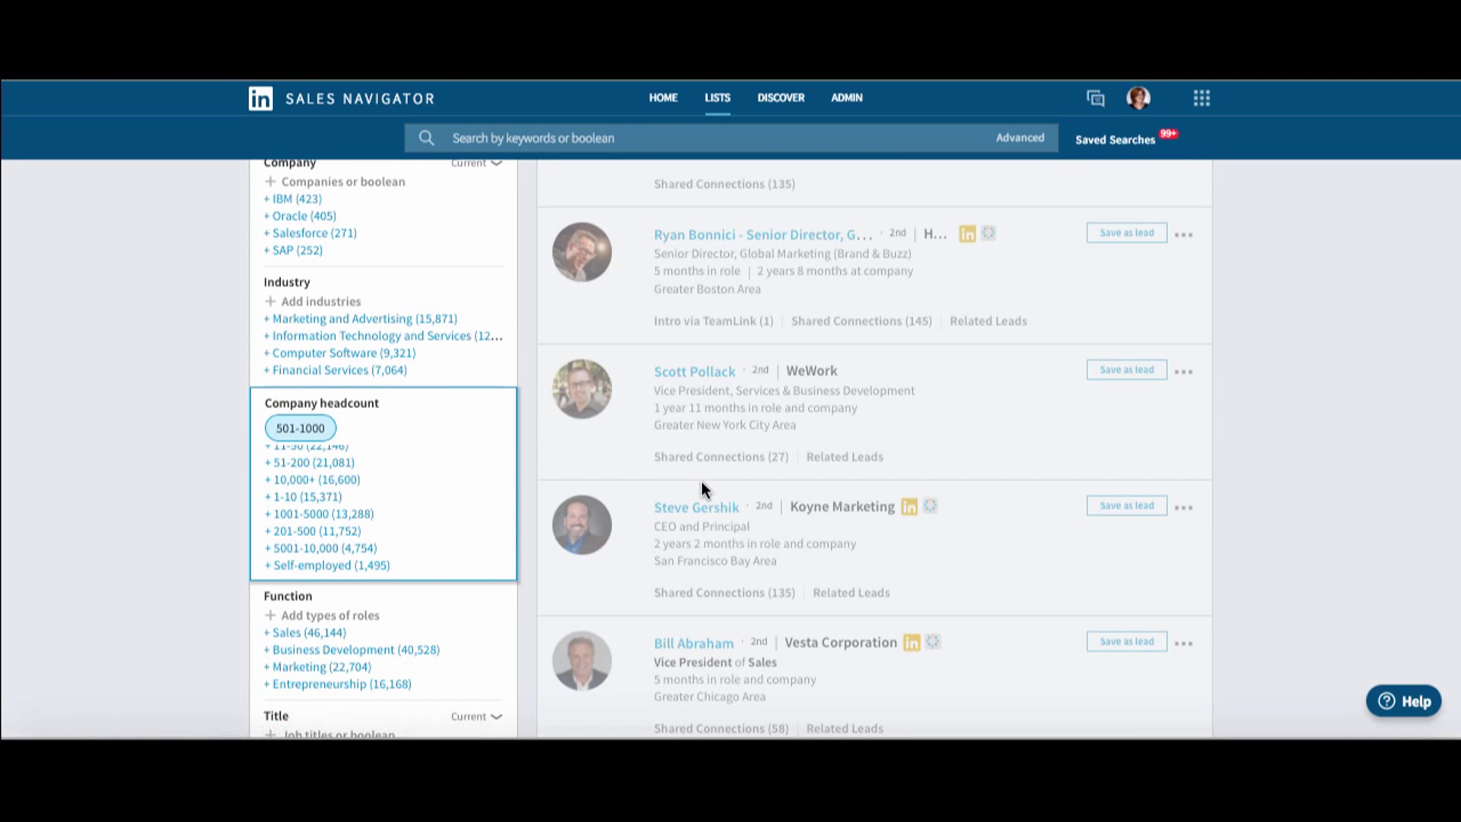
pyautogui.scroll(-5, 450, 564)
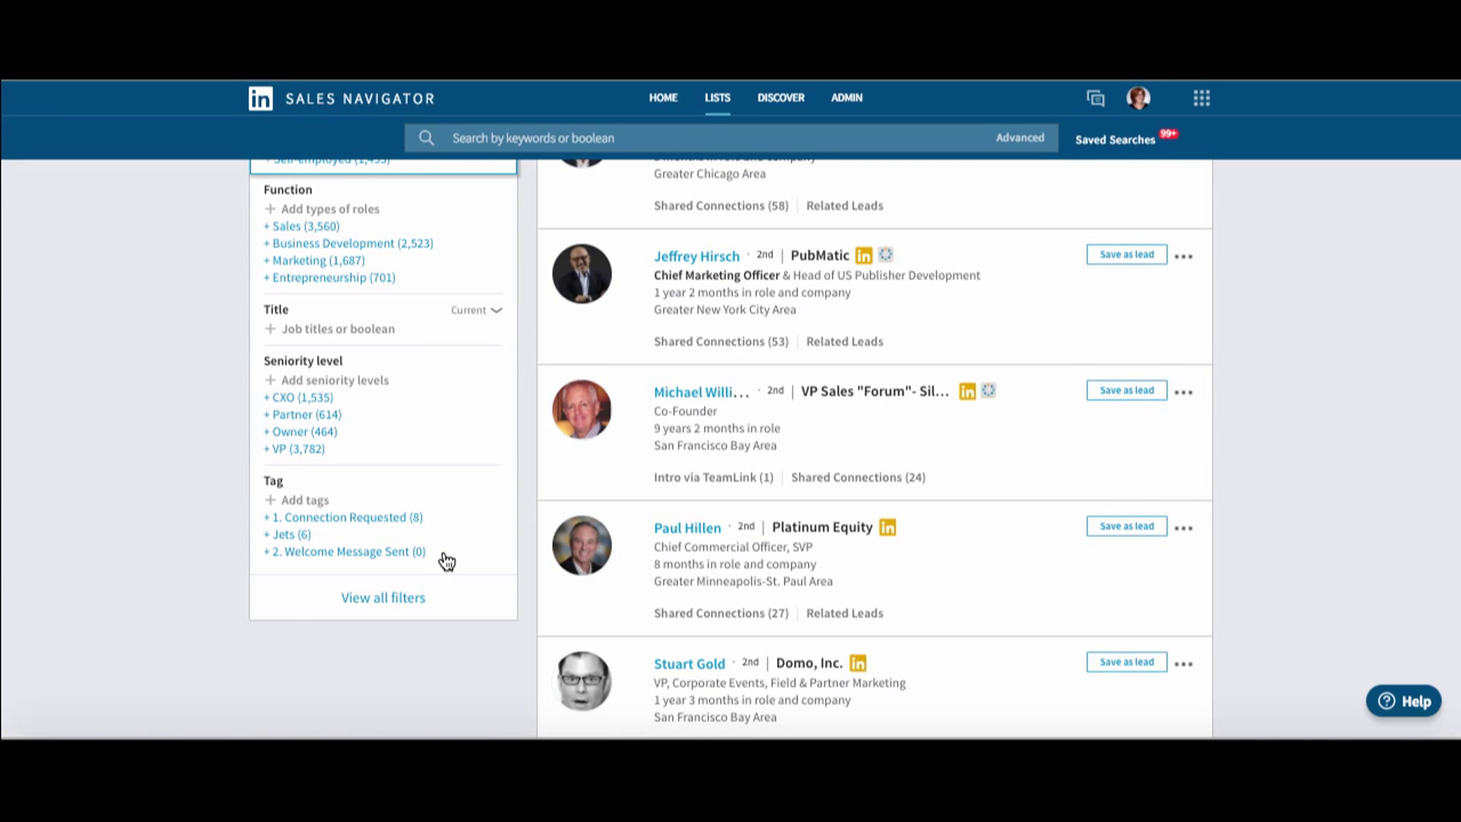
pyautogui.scroll(-1, 446, 561)
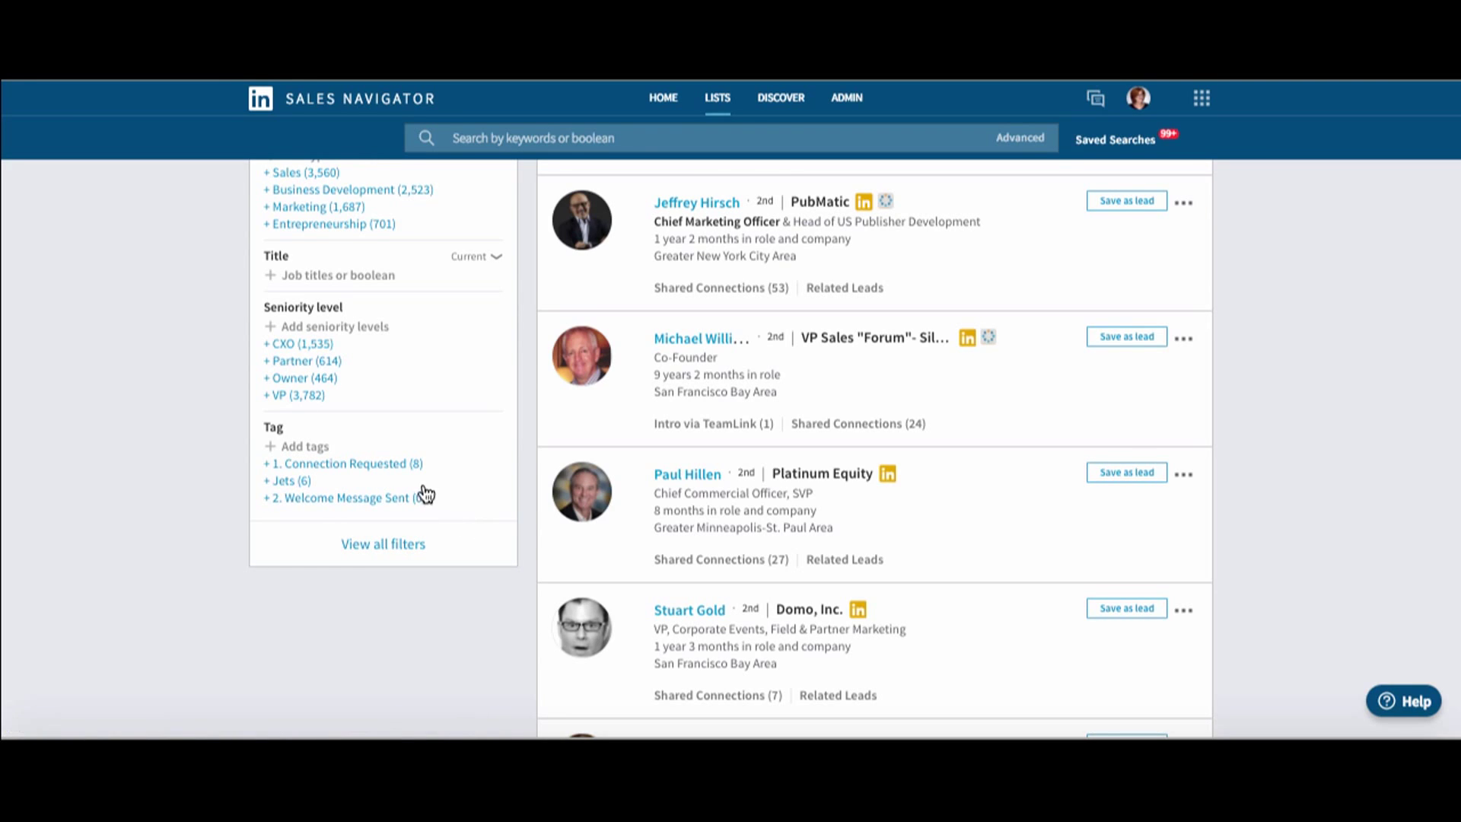
pyautogui.scroll(10, 423, 483)
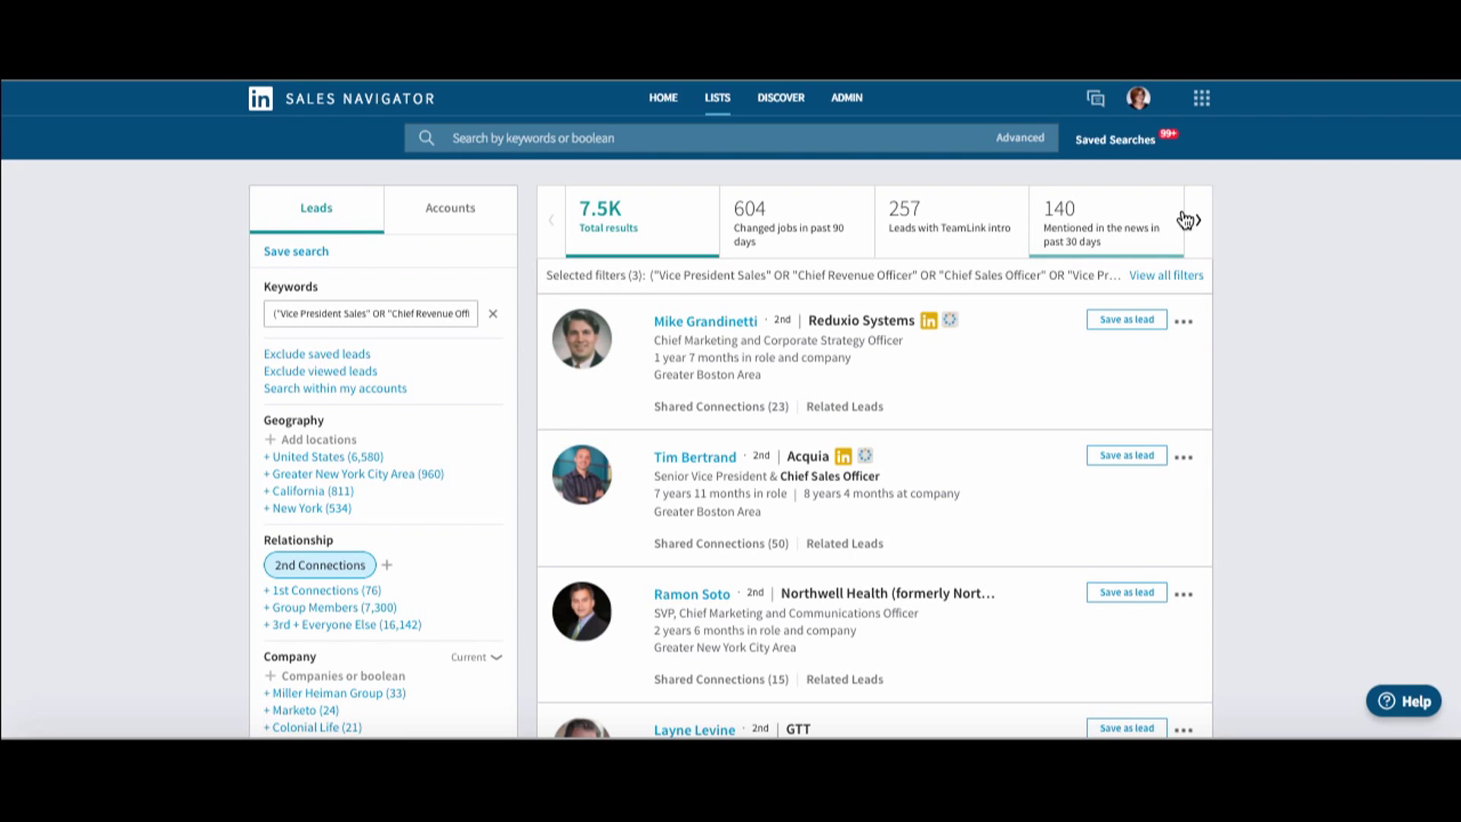
# Step: Save the current filtered lead search as 'Test for video' with a weekly alert
pyautogui.click(286, 248)
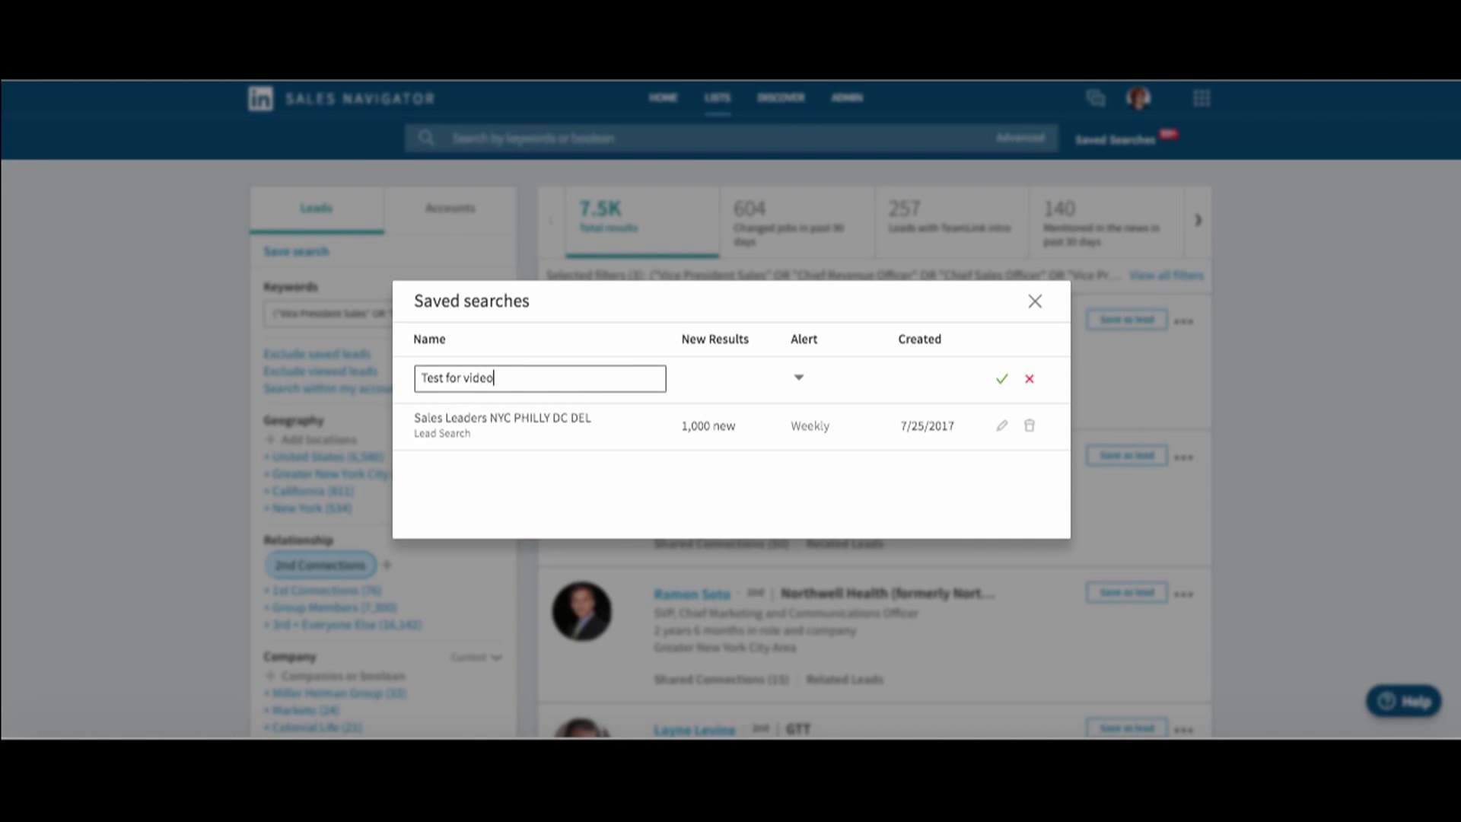
pyautogui.click(799, 378)
pyautogui.click(804, 378)
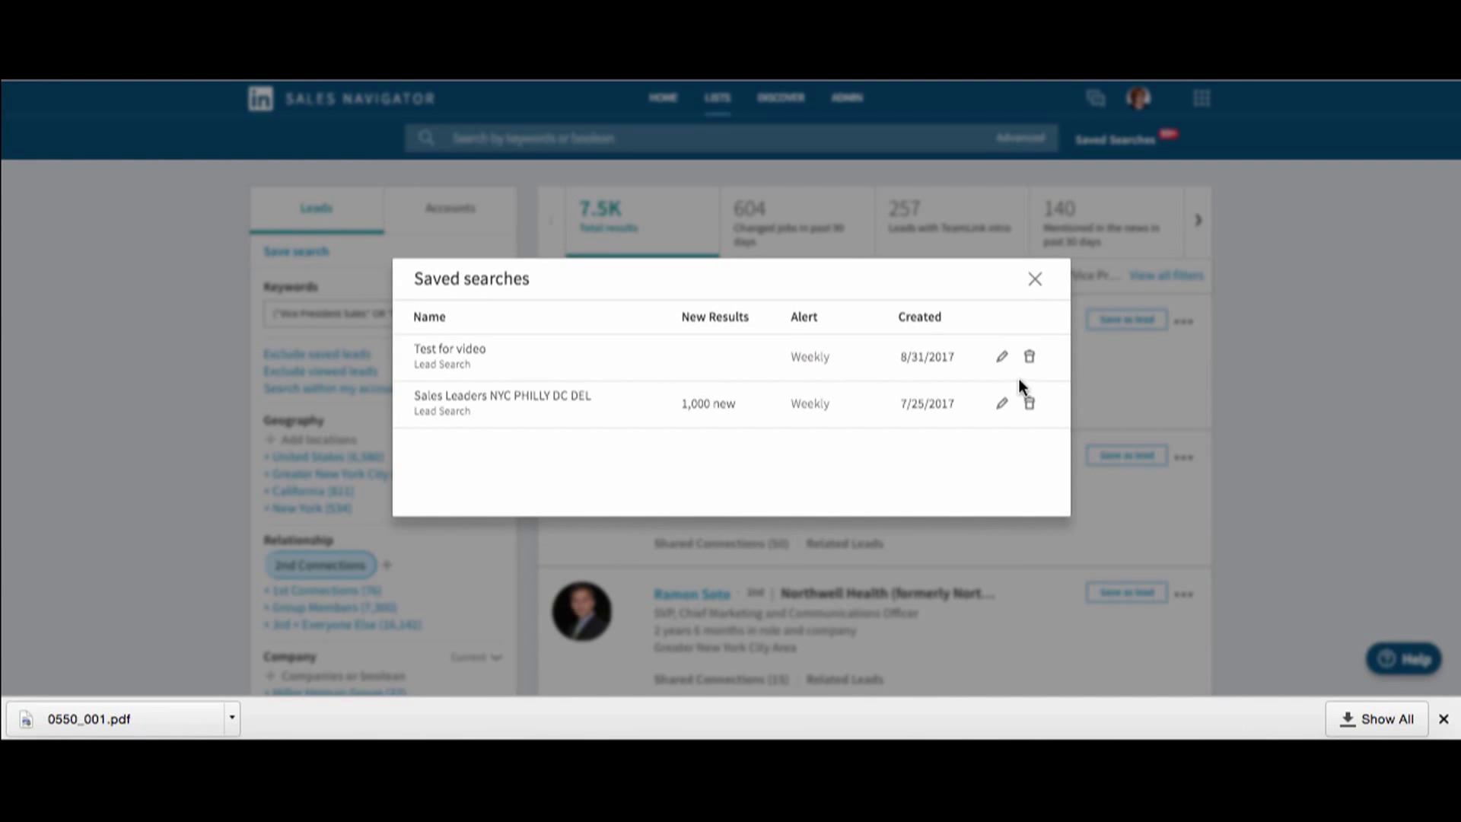
# Step: Change the Test for video alert to Monthly, confirm it, and close the Saved searches list
pyautogui.click(1002, 364)
pyautogui.click(857, 357)
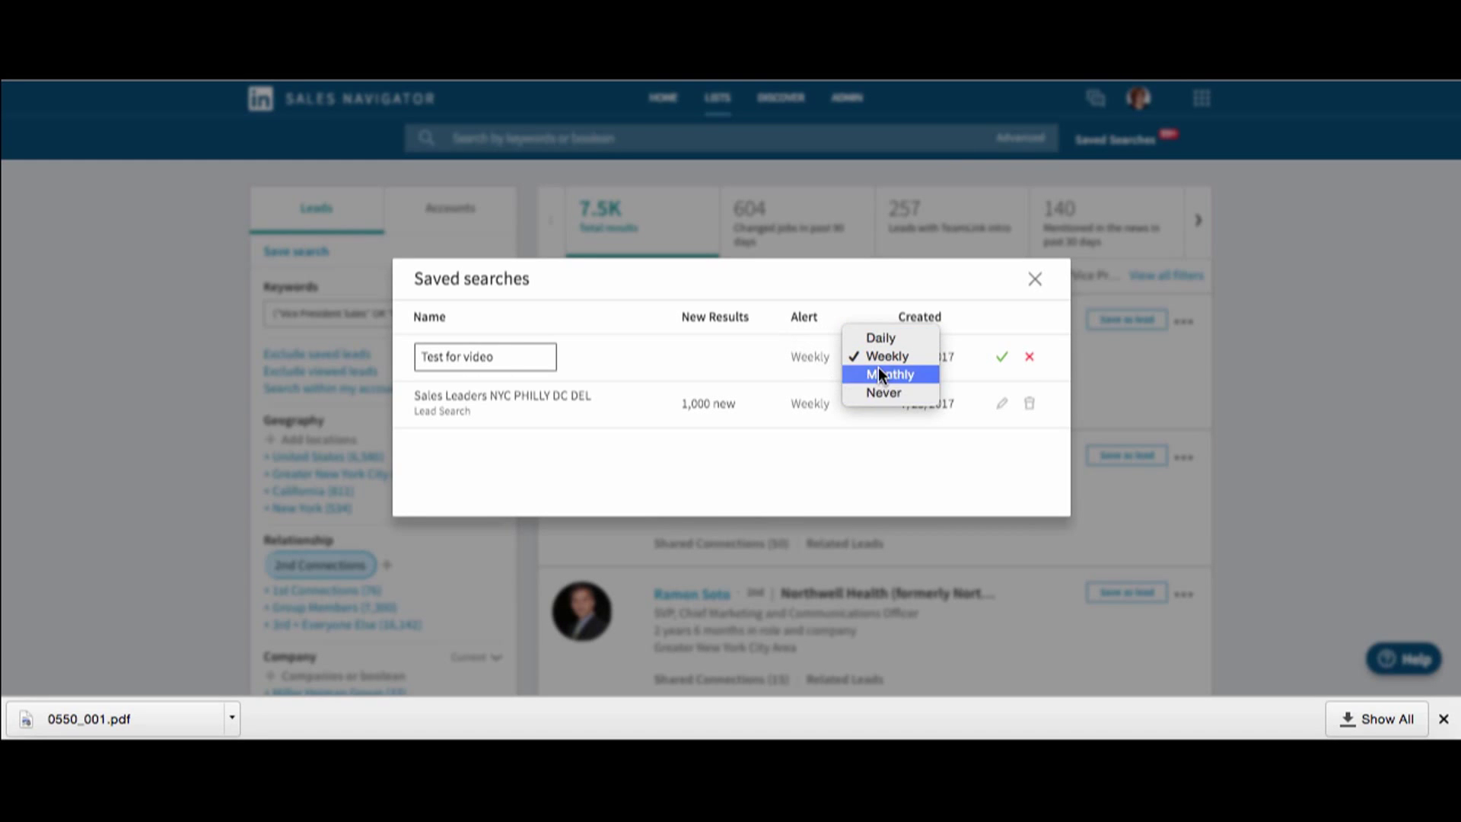
pyautogui.click(880, 372)
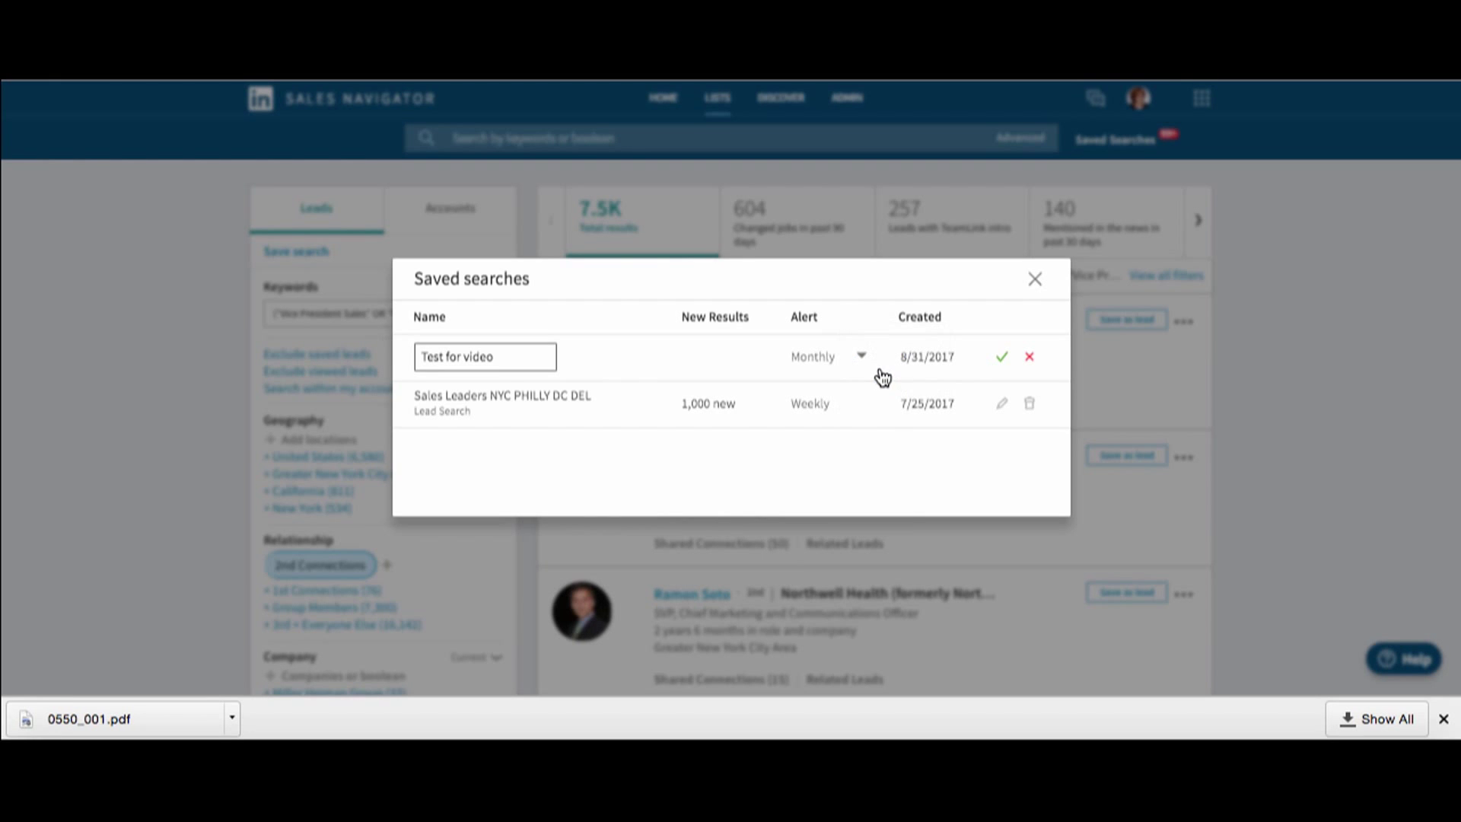
pyautogui.click(1004, 361)
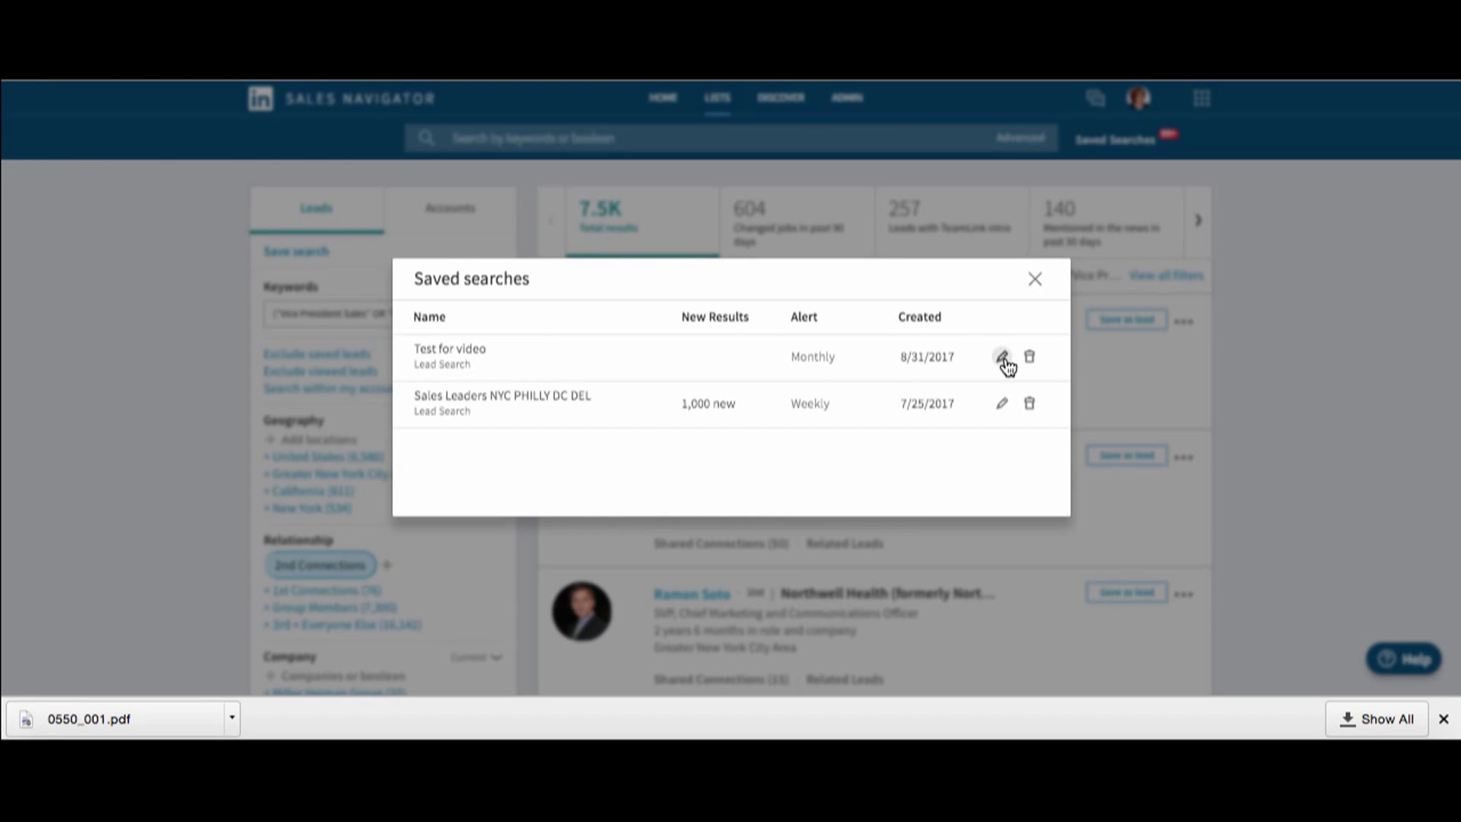
pyautogui.click(1035, 279)
# Step: Open Sales Leaders NYC PHILLY DC DEL's 998 new results and scroll through the filter column
pyautogui.moveTo(1096, 146)
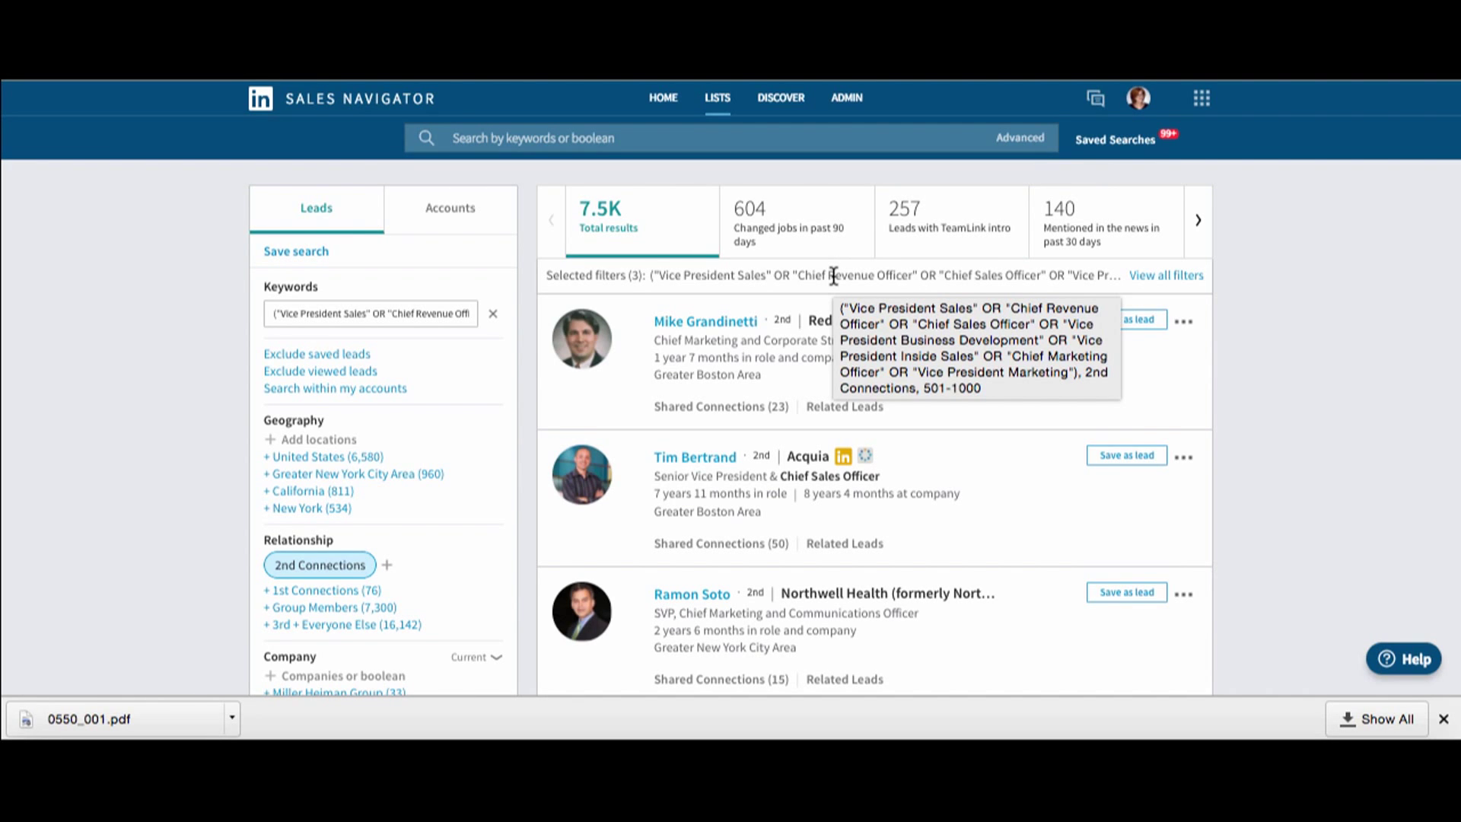
pyautogui.moveTo(1141, 141)
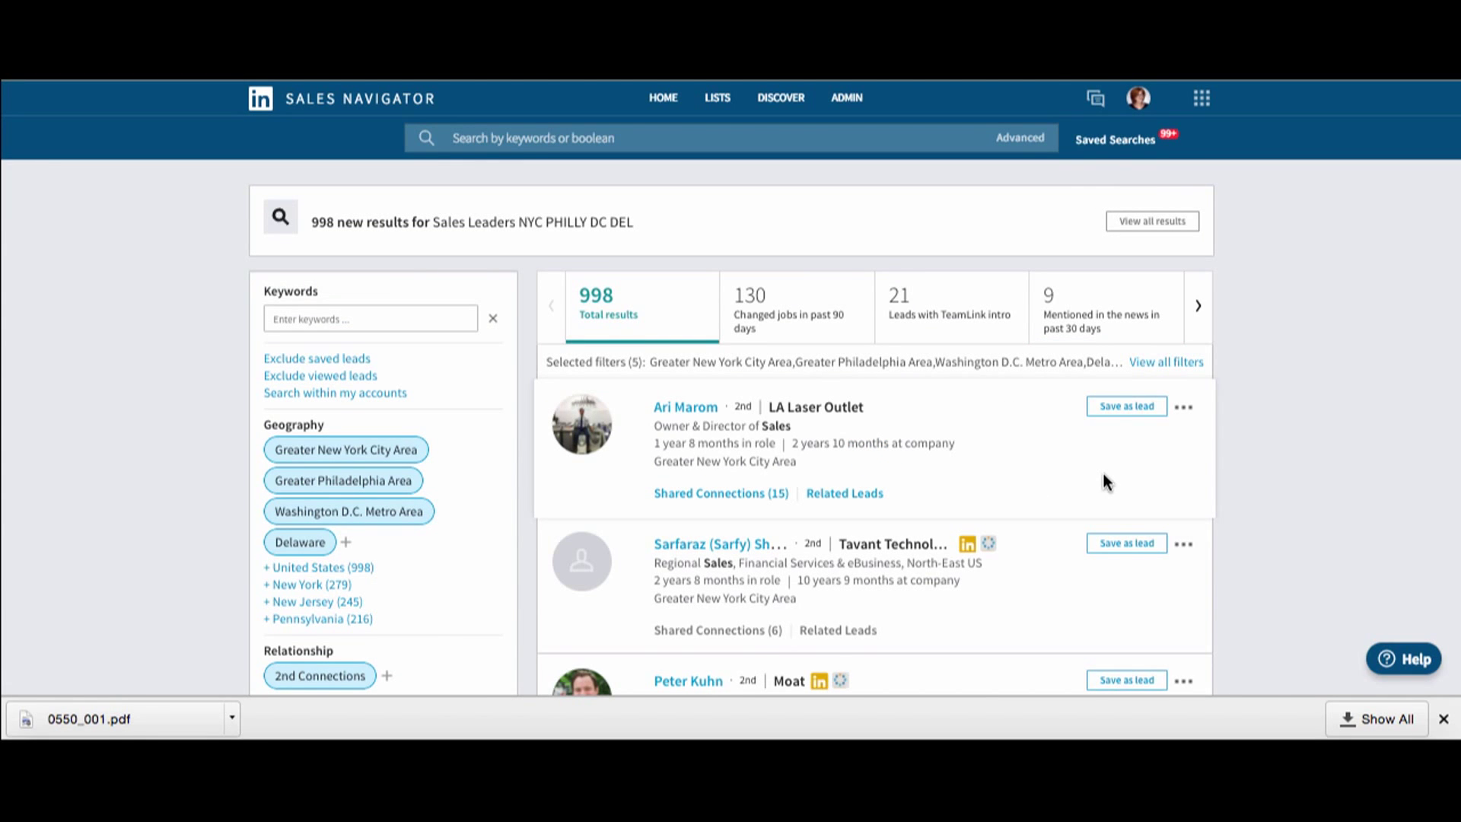
pyautogui.scroll(-3, 1105, 481)
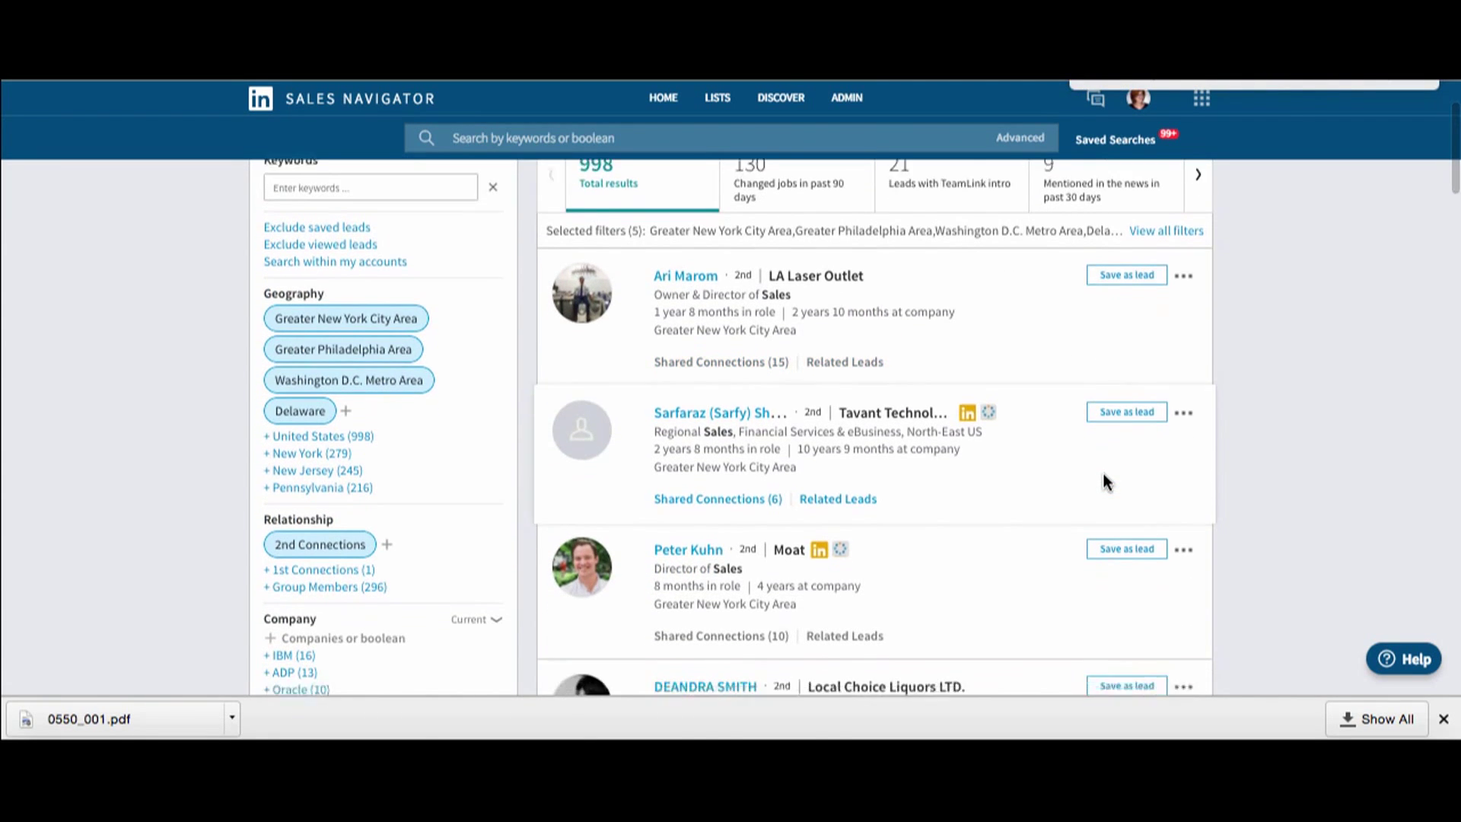
pyautogui.scroll(-3, 1105, 481)
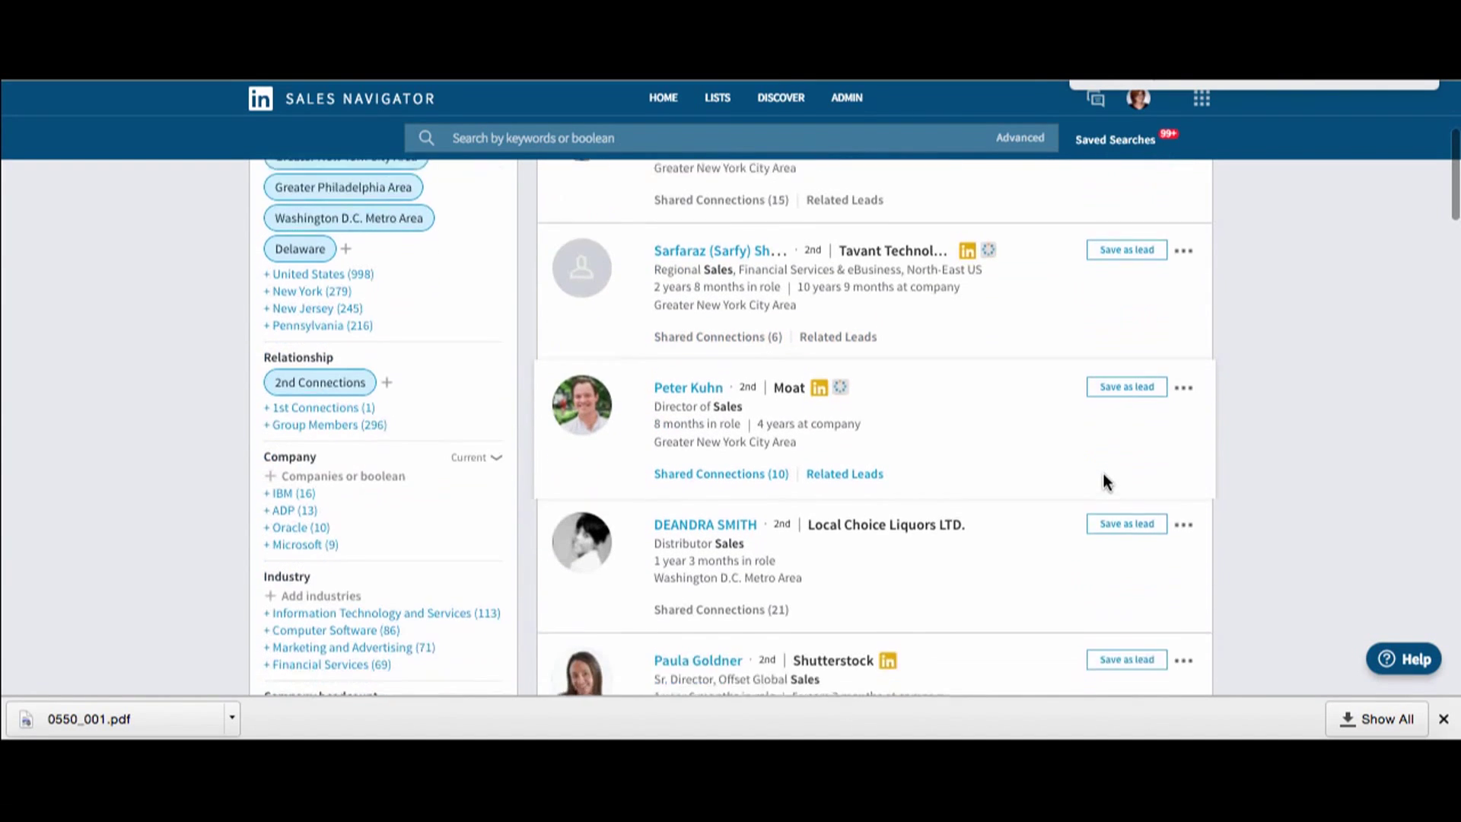
pyautogui.scroll(-1, 1104, 480)
pyautogui.scroll(7, 1107, 491)
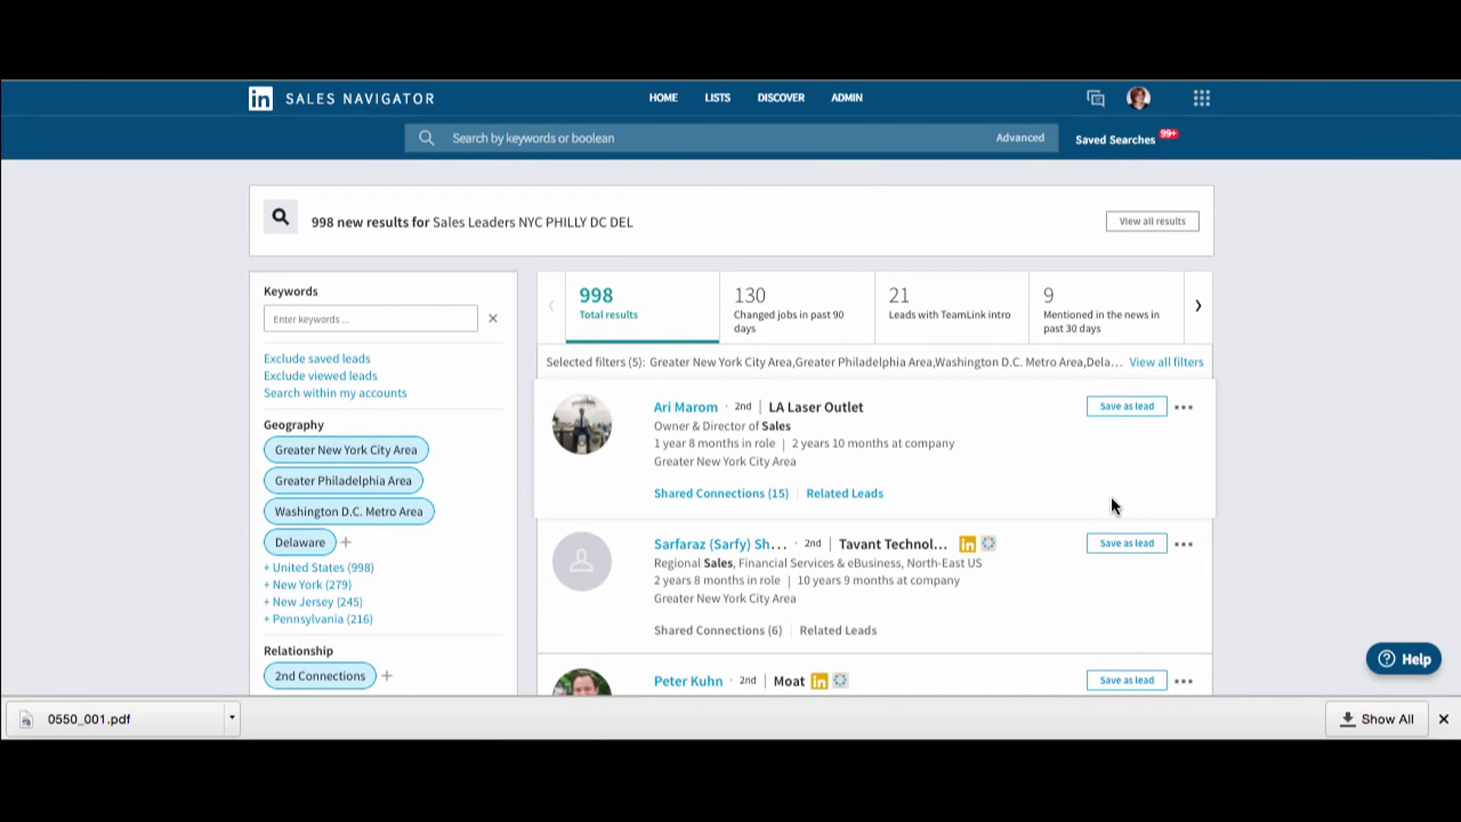
pyautogui.scroll(-2, 411, 392)
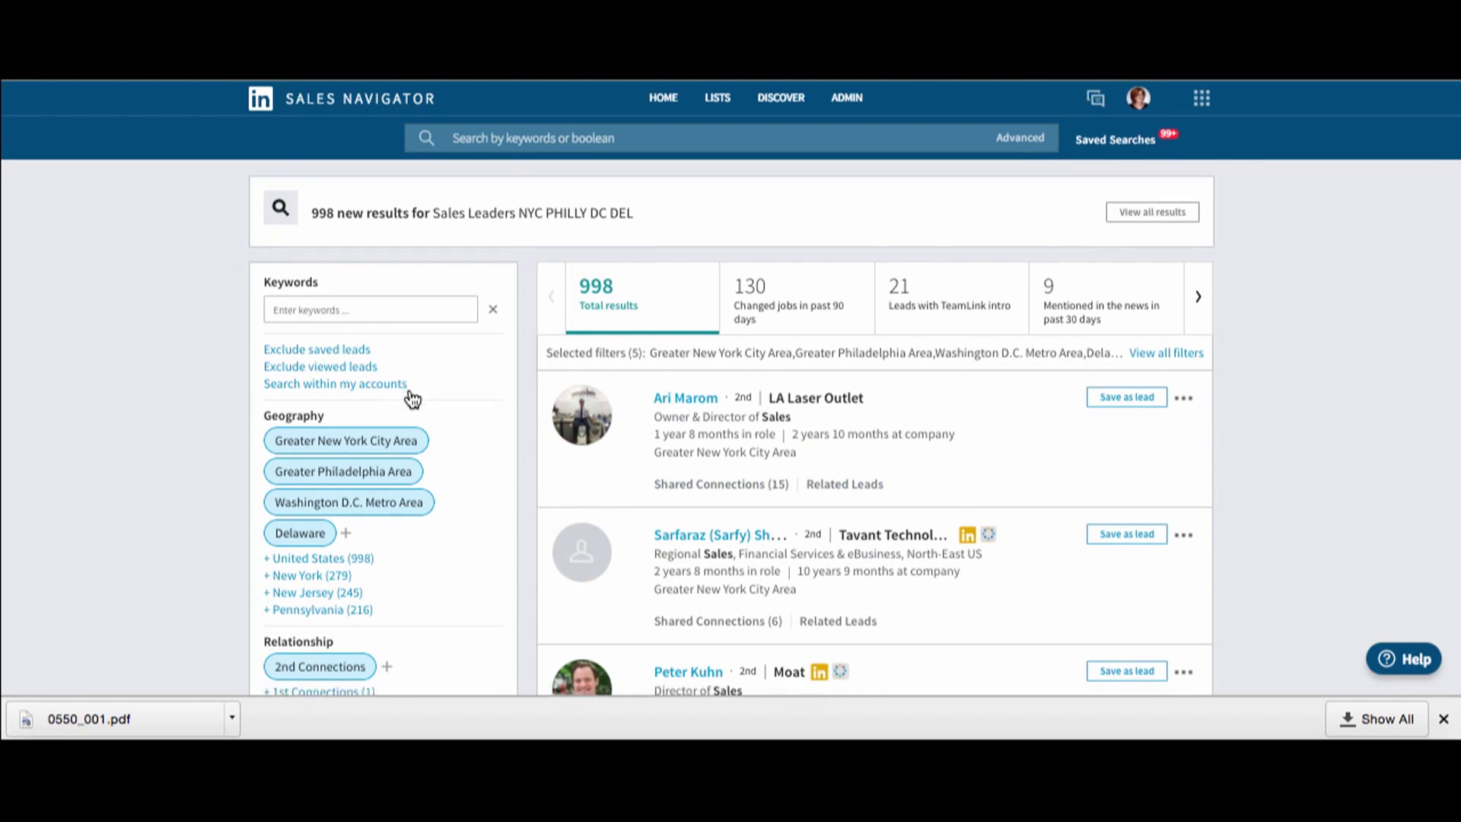
# Step: Open the more-actions menu on the first lead result, then scroll further down the results
pyautogui.click(1184, 298)
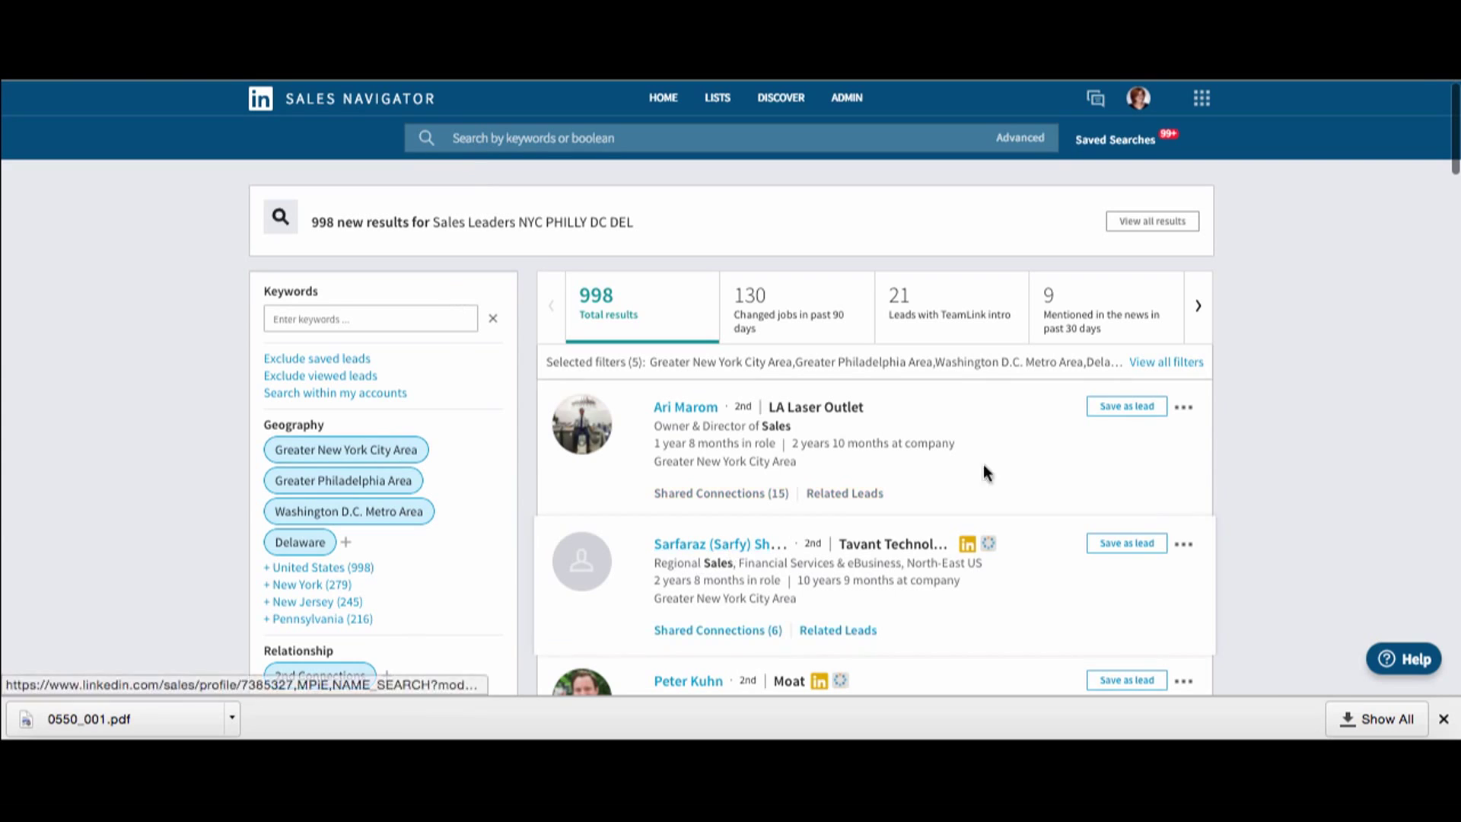
pyautogui.moveTo(1187, 417)
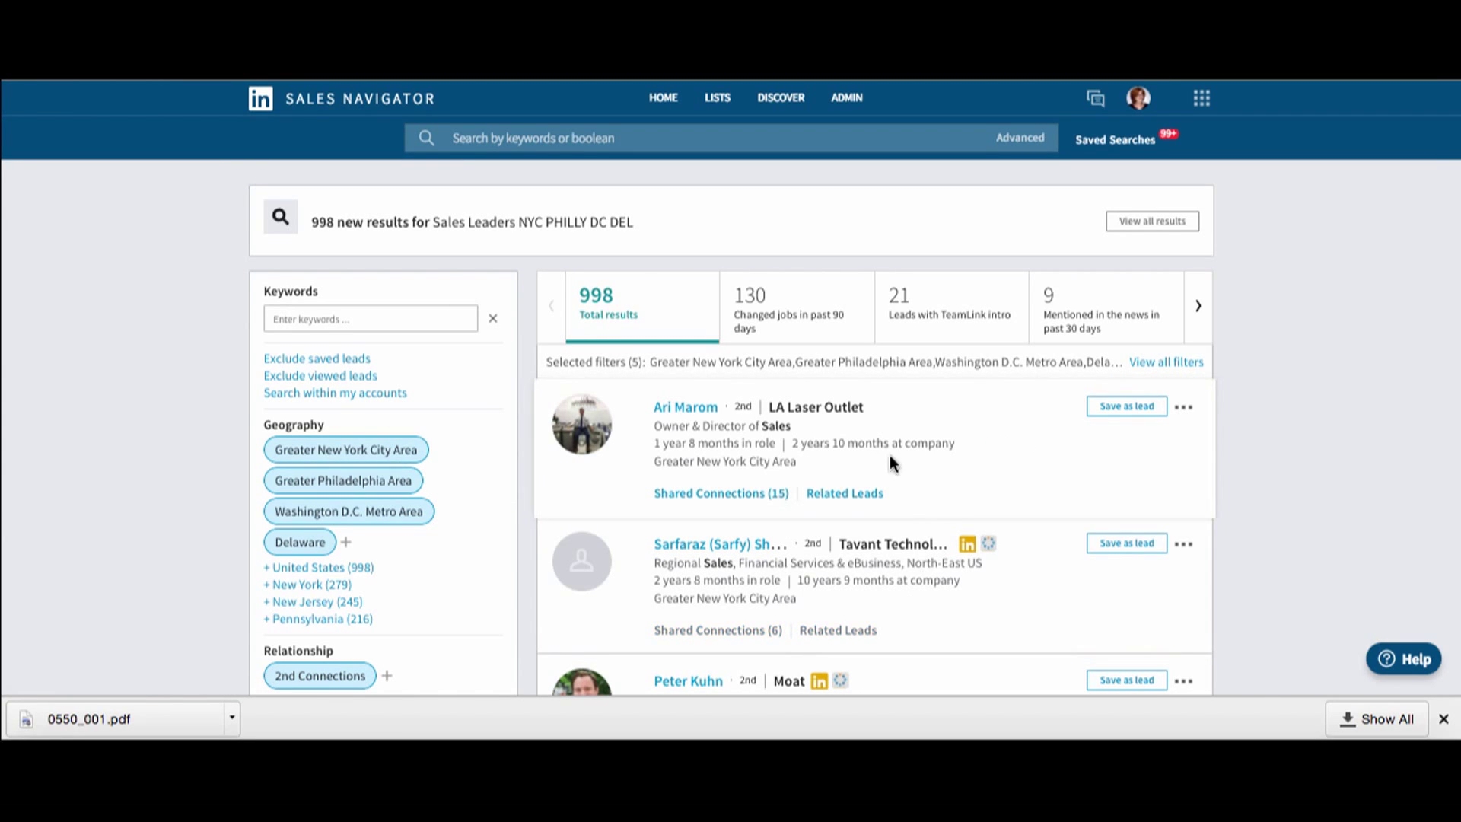
pyautogui.scroll(-6, 753, 517)
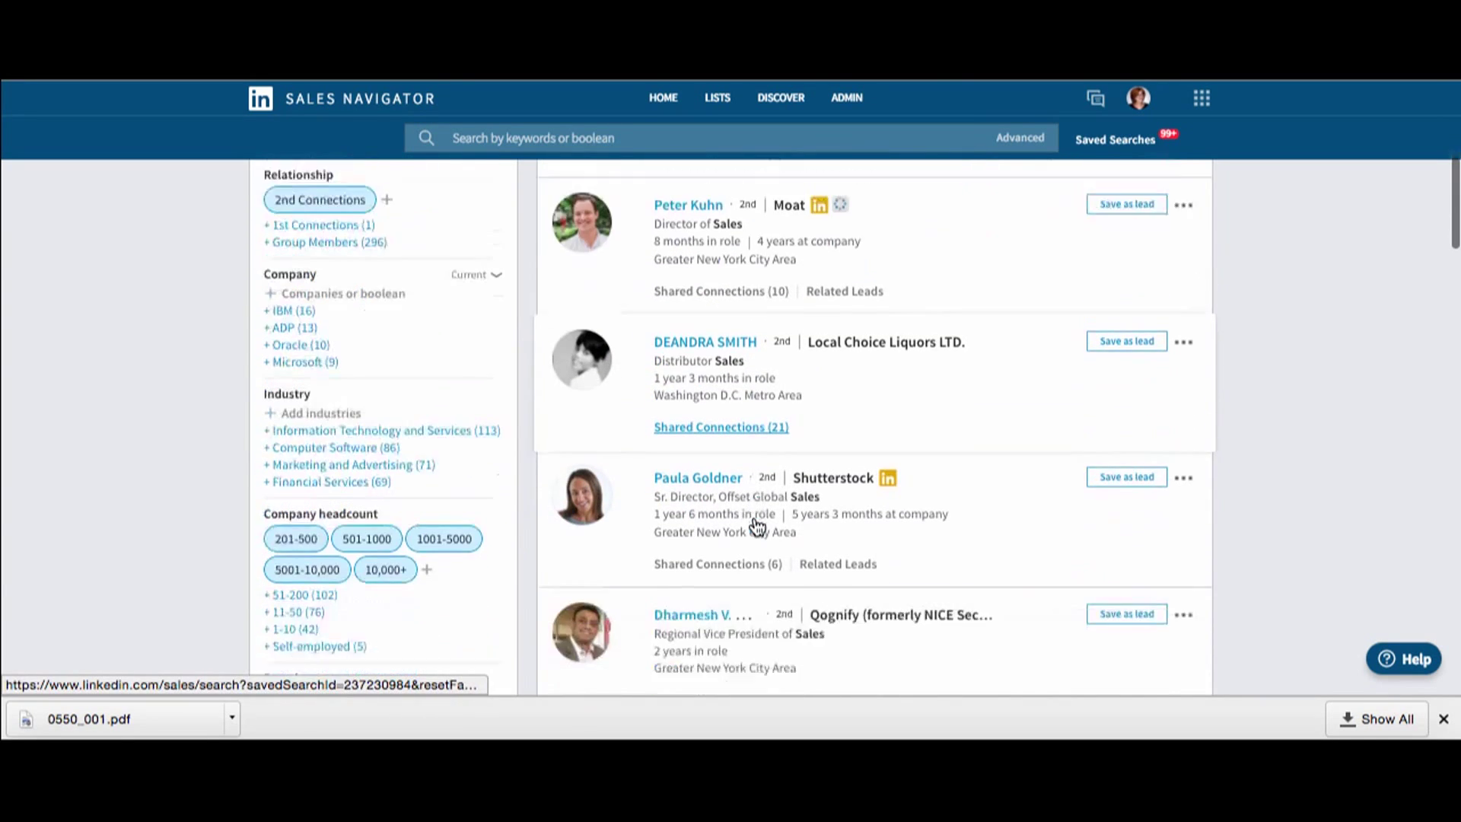
pyautogui.scroll(-3, 755, 524)
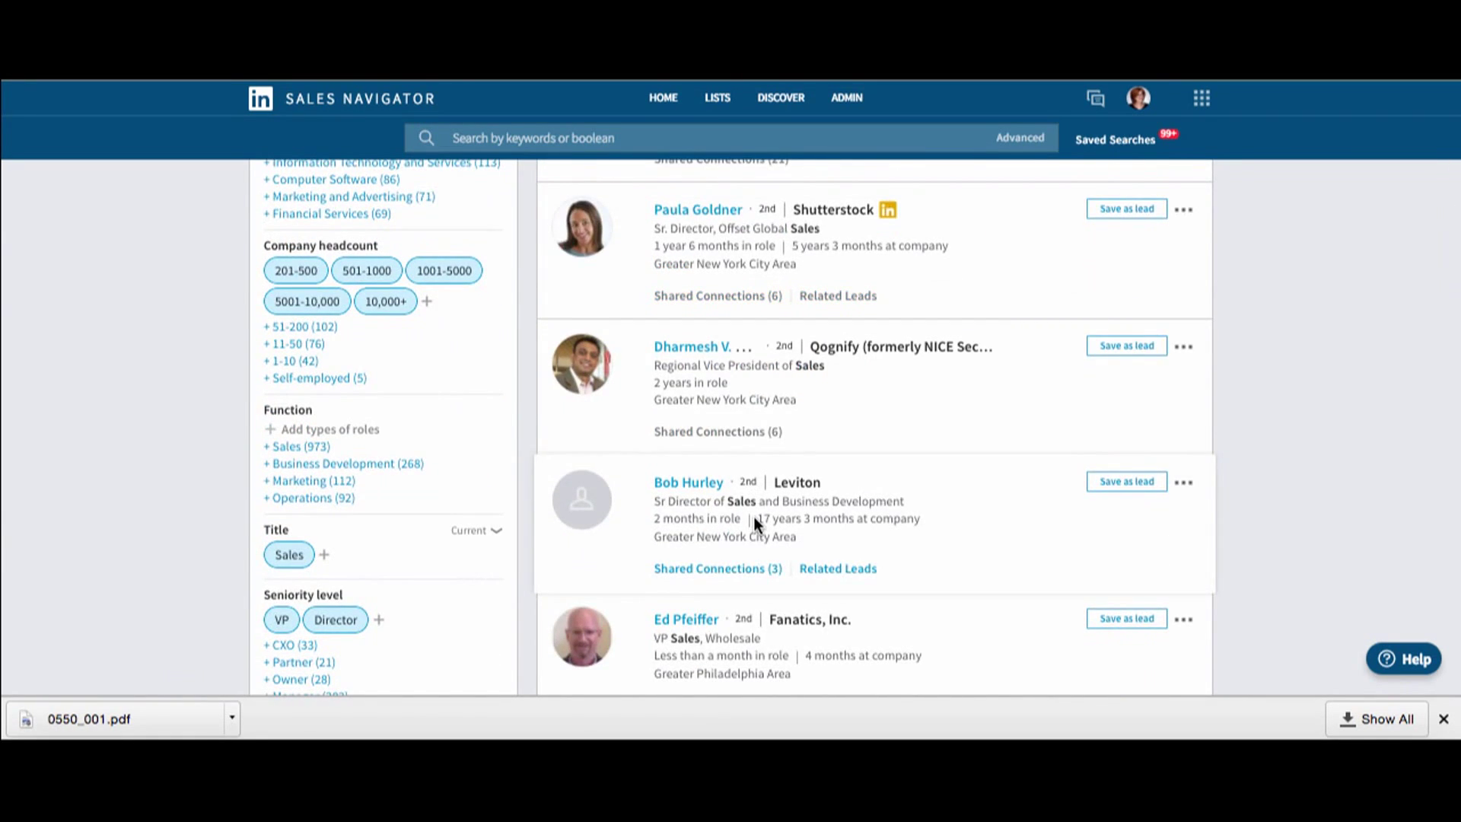
pyautogui.scroll(-2, 753, 516)
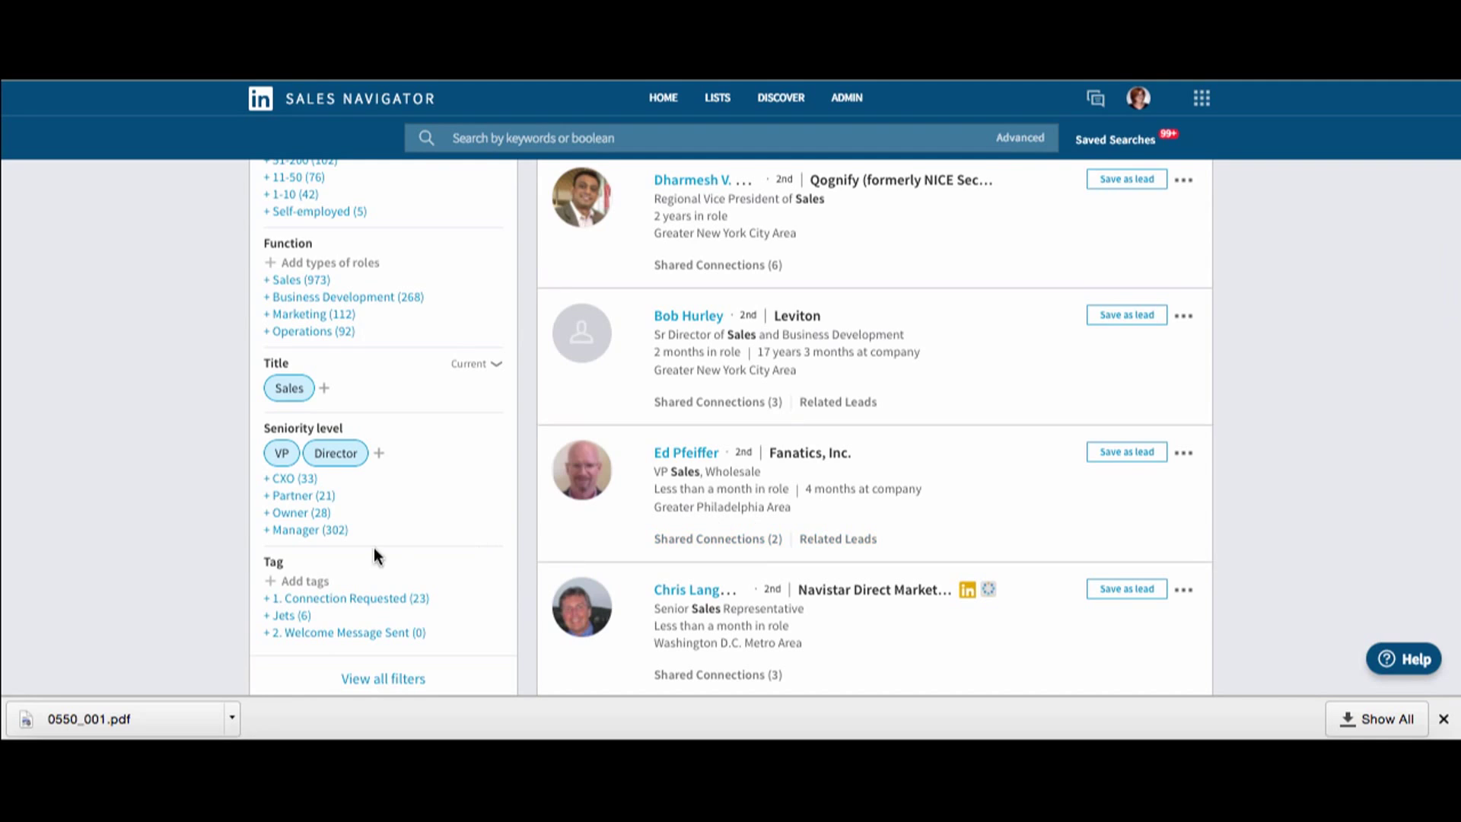
pyautogui.scroll(-2, 374, 550)
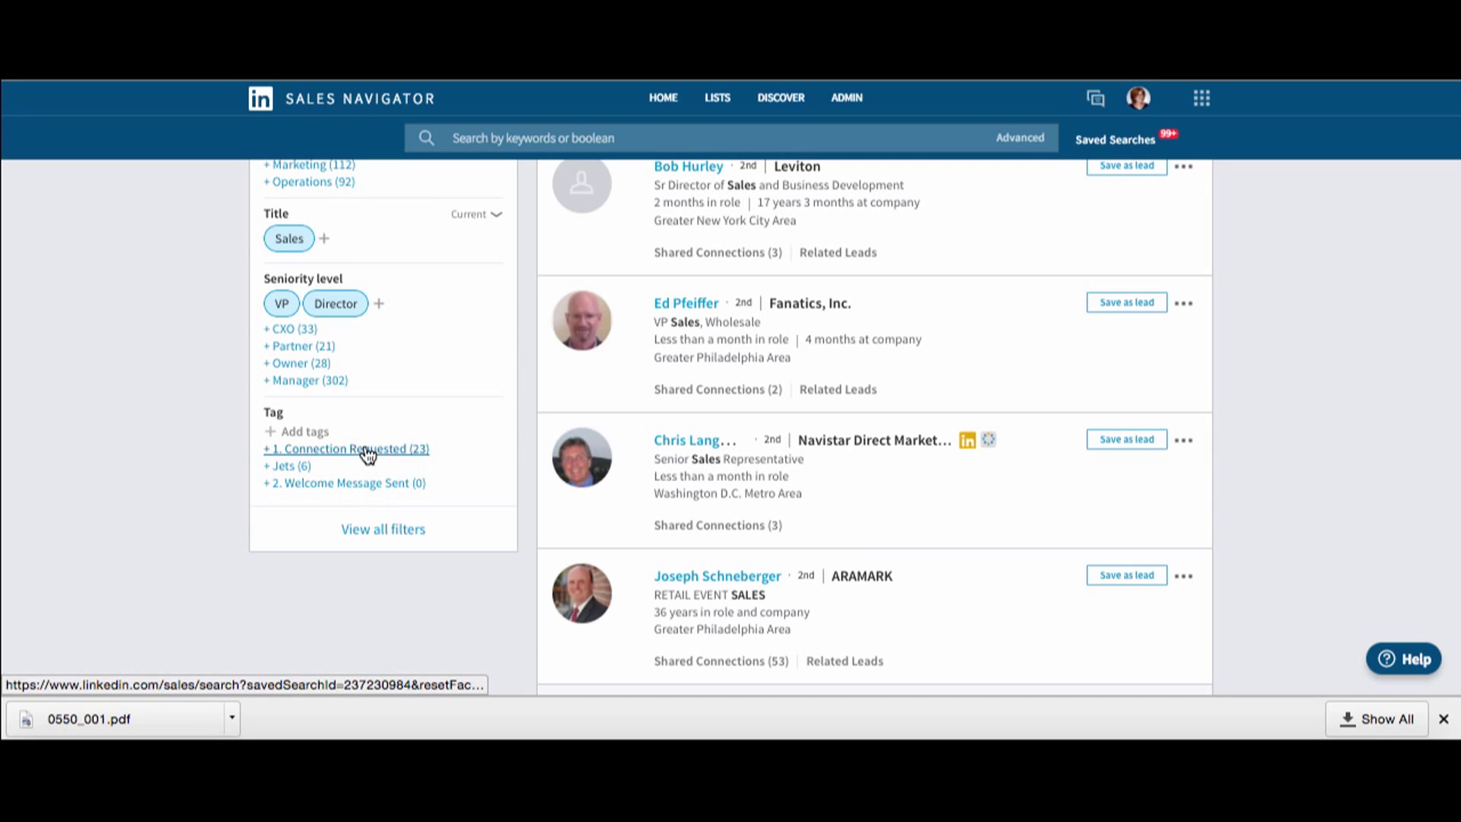
# Step: Apply the '1. Connection Requested' Tag filter and review the 23 remaining leads
pyautogui.click(365, 447)
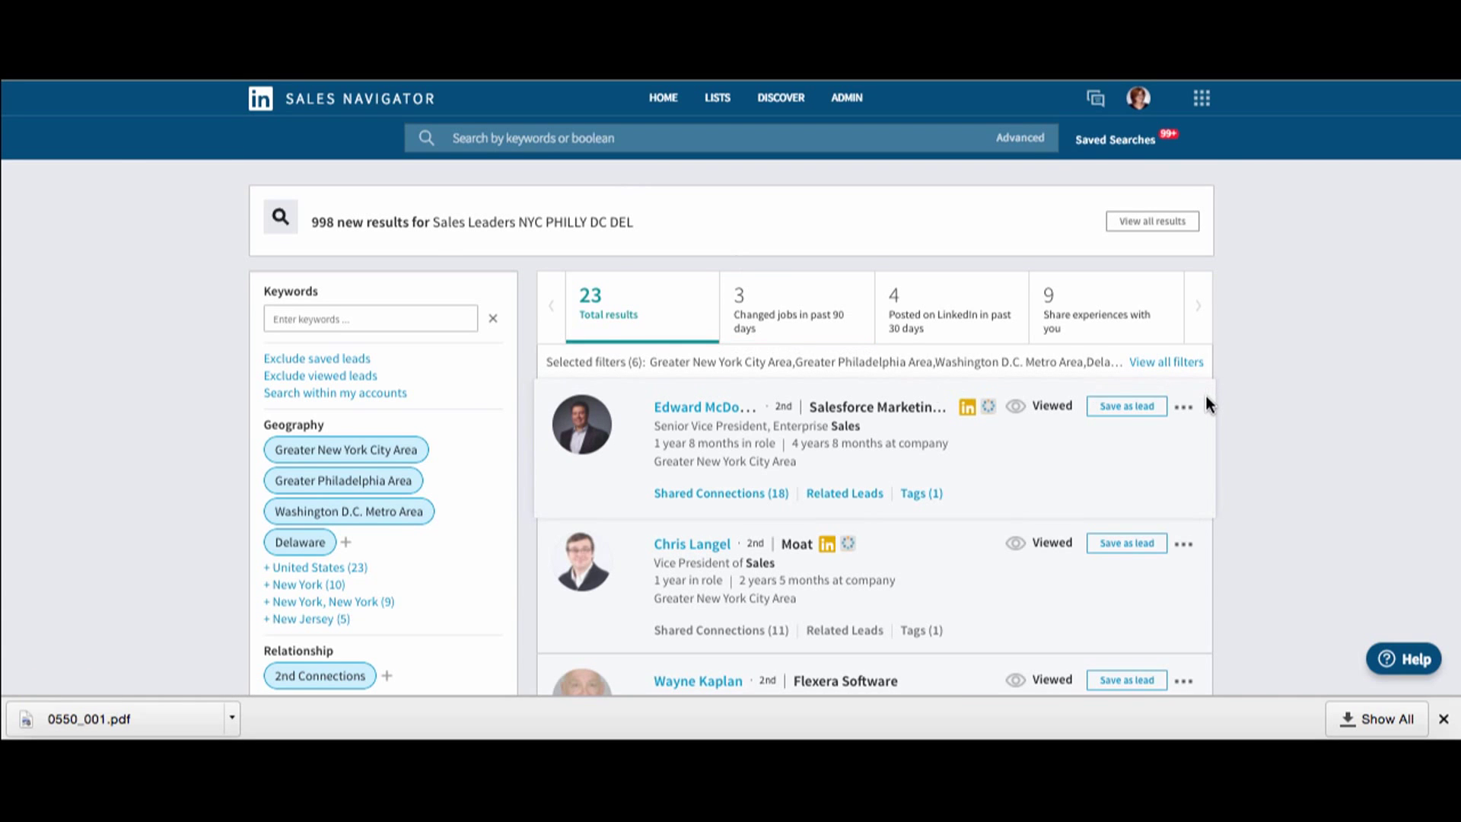
pyautogui.scroll(-10, 1205, 395)
pyautogui.scroll(-3, 1205, 405)
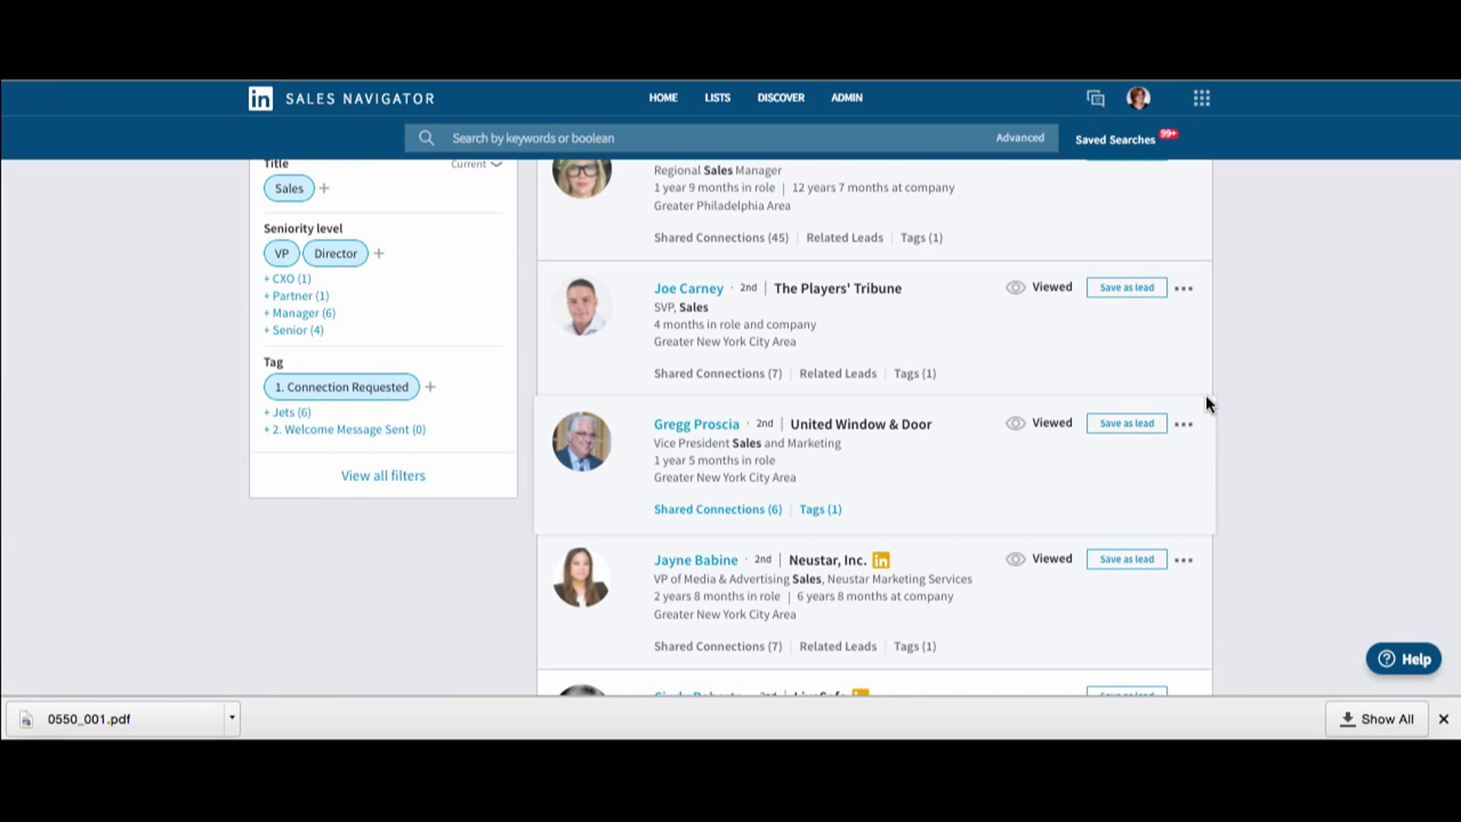
pyautogui.scroll(13, 1205, 395)
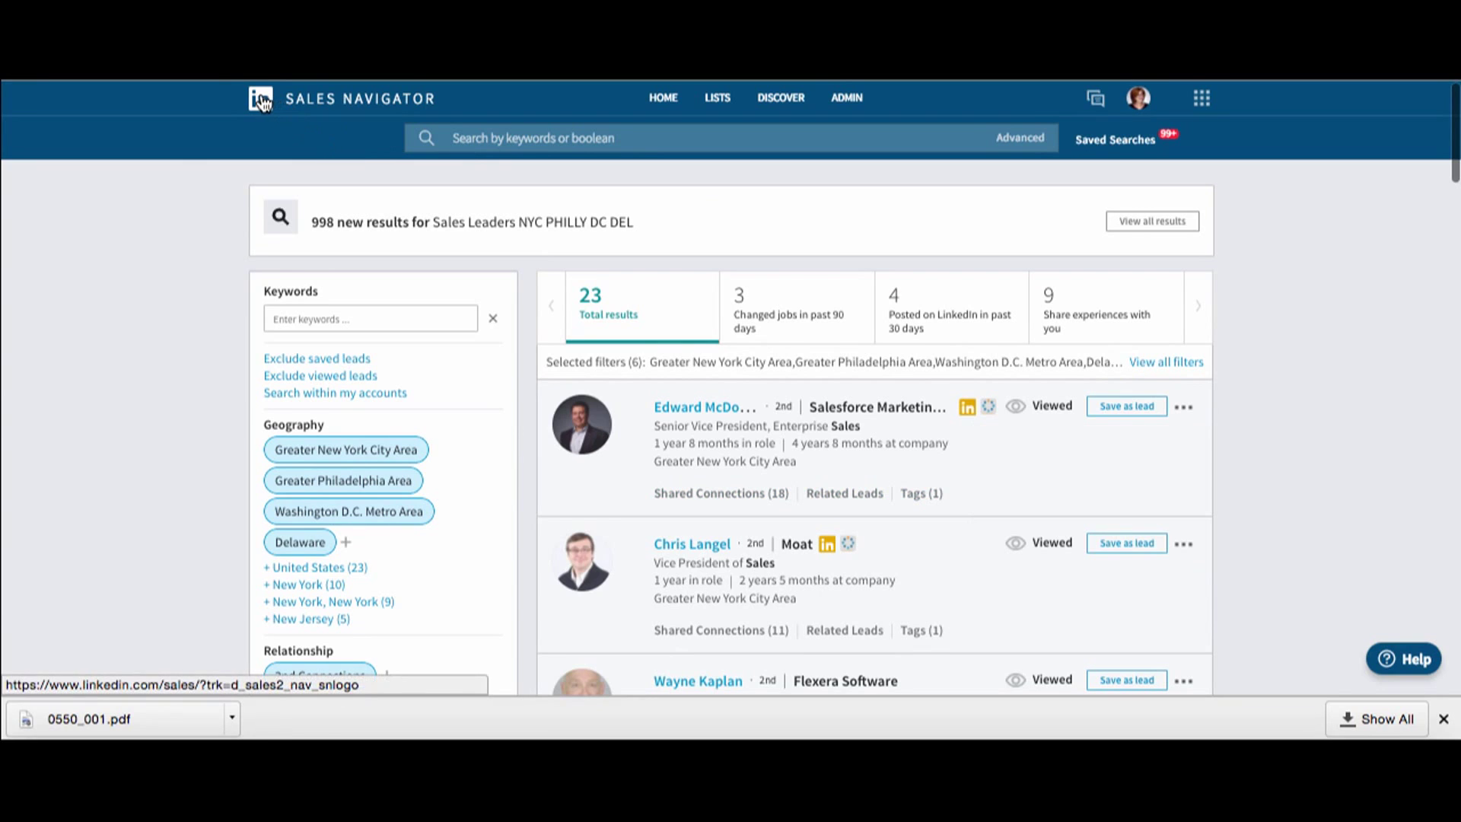
# Step: Check Who's viewed your profile from Home, then return to the lead and account updates feed
pyautogui.click(1167, 135)
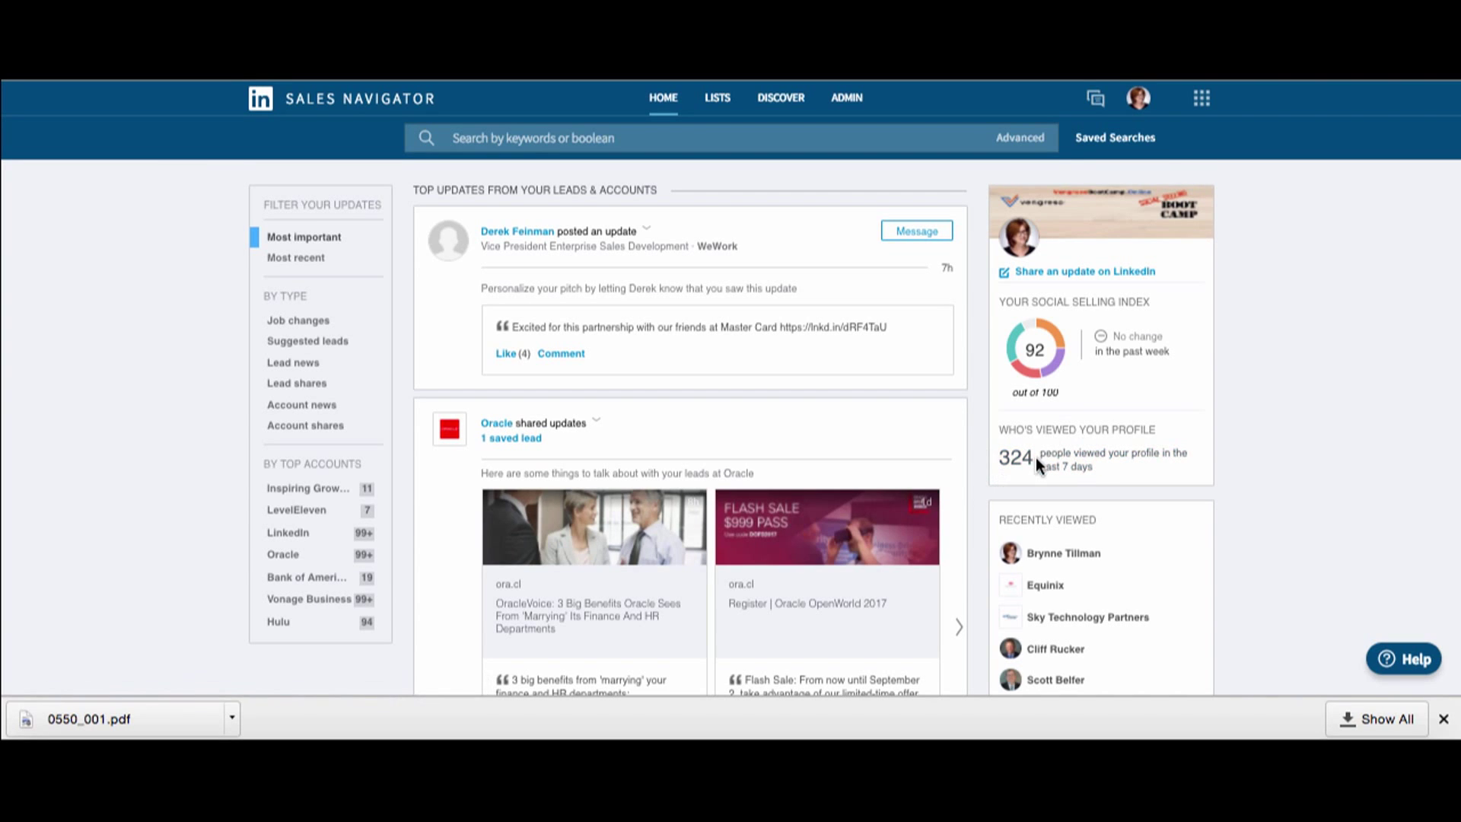
pyautogui.click(1068, 464)
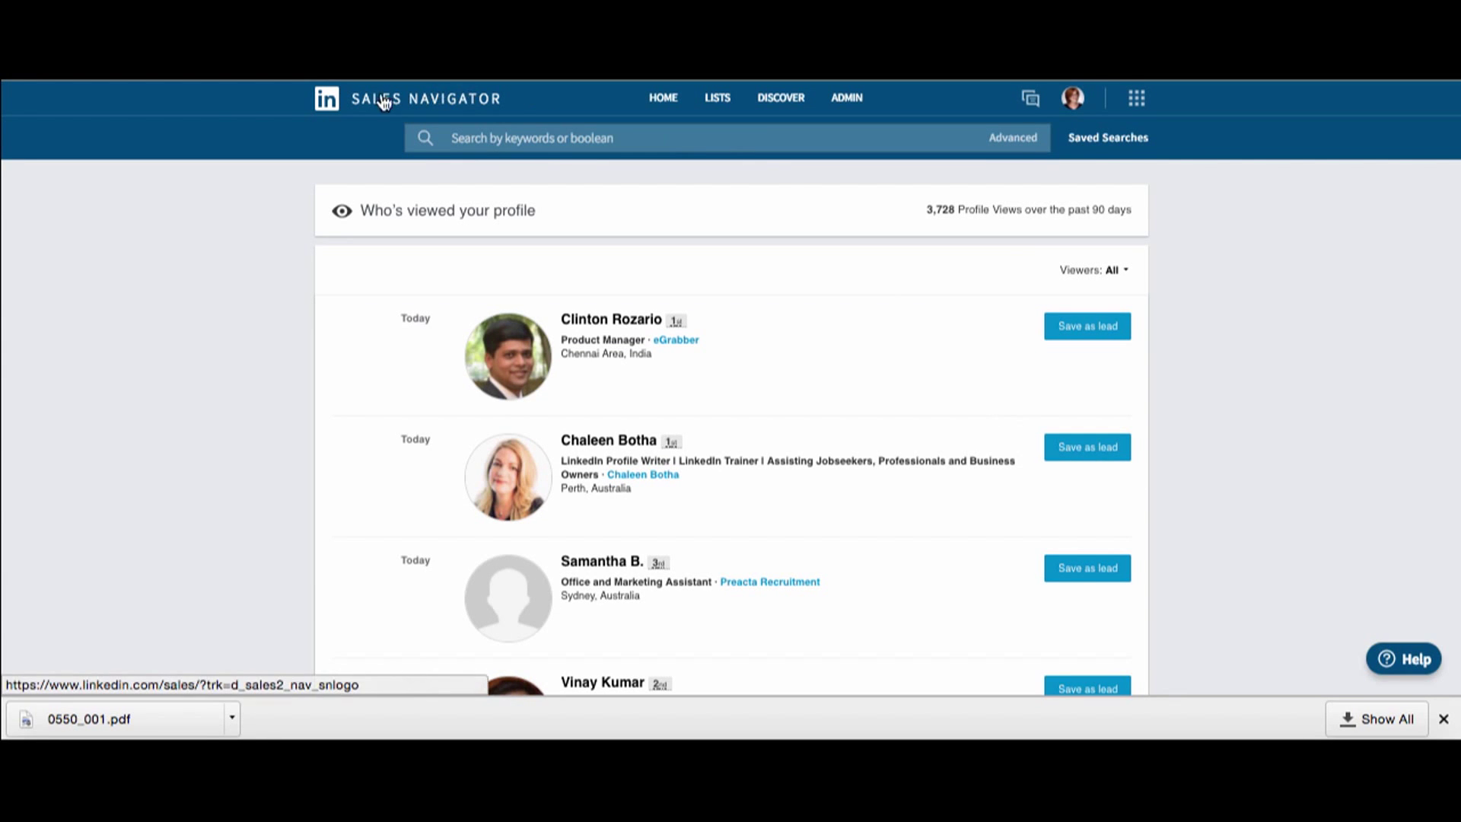
pyautogui.click(328, 108)
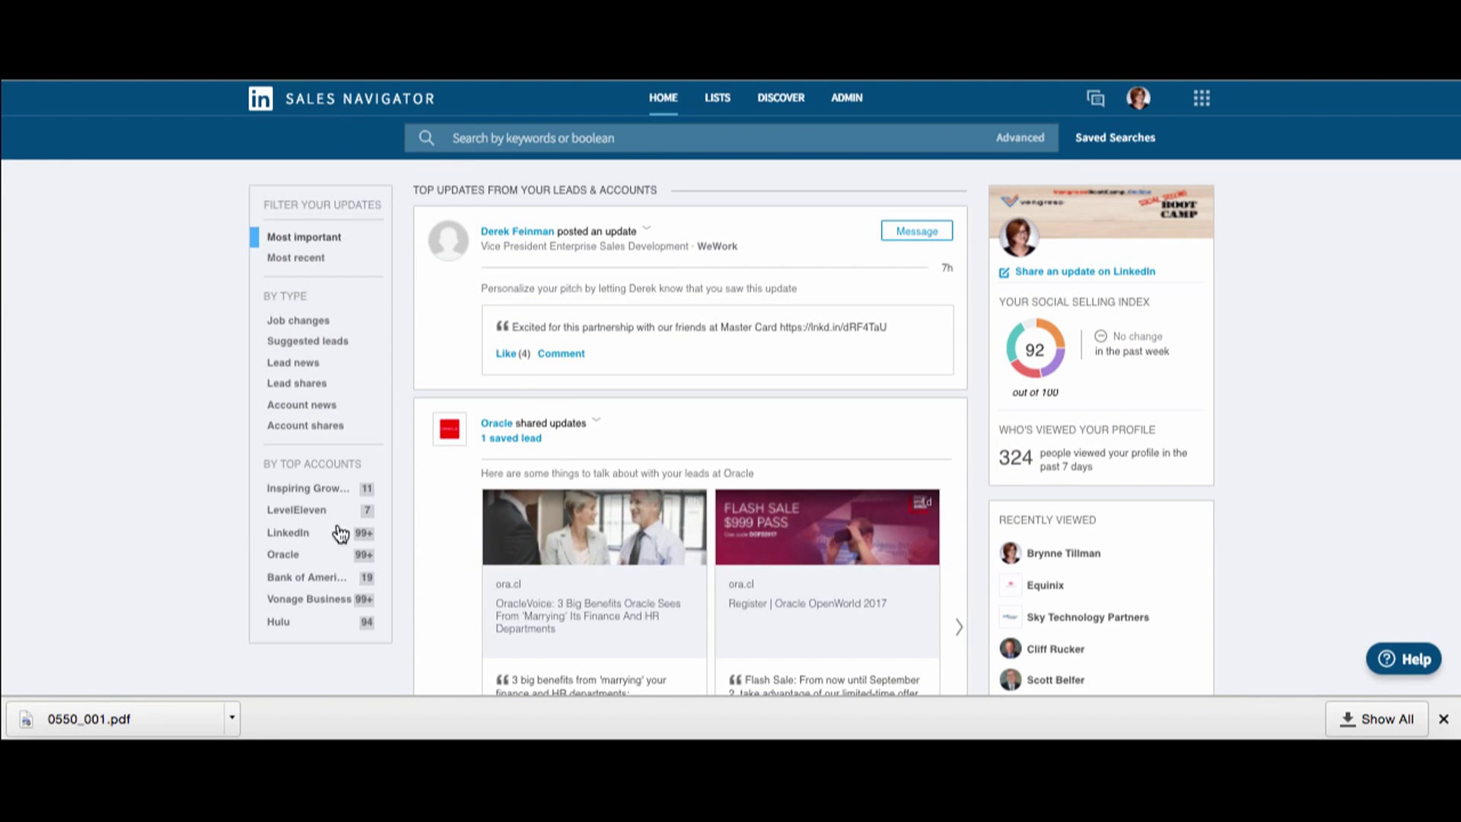
pyautogui.scroll(-4, 195, 533)
pyautogui.scroll(4, 195, 534)
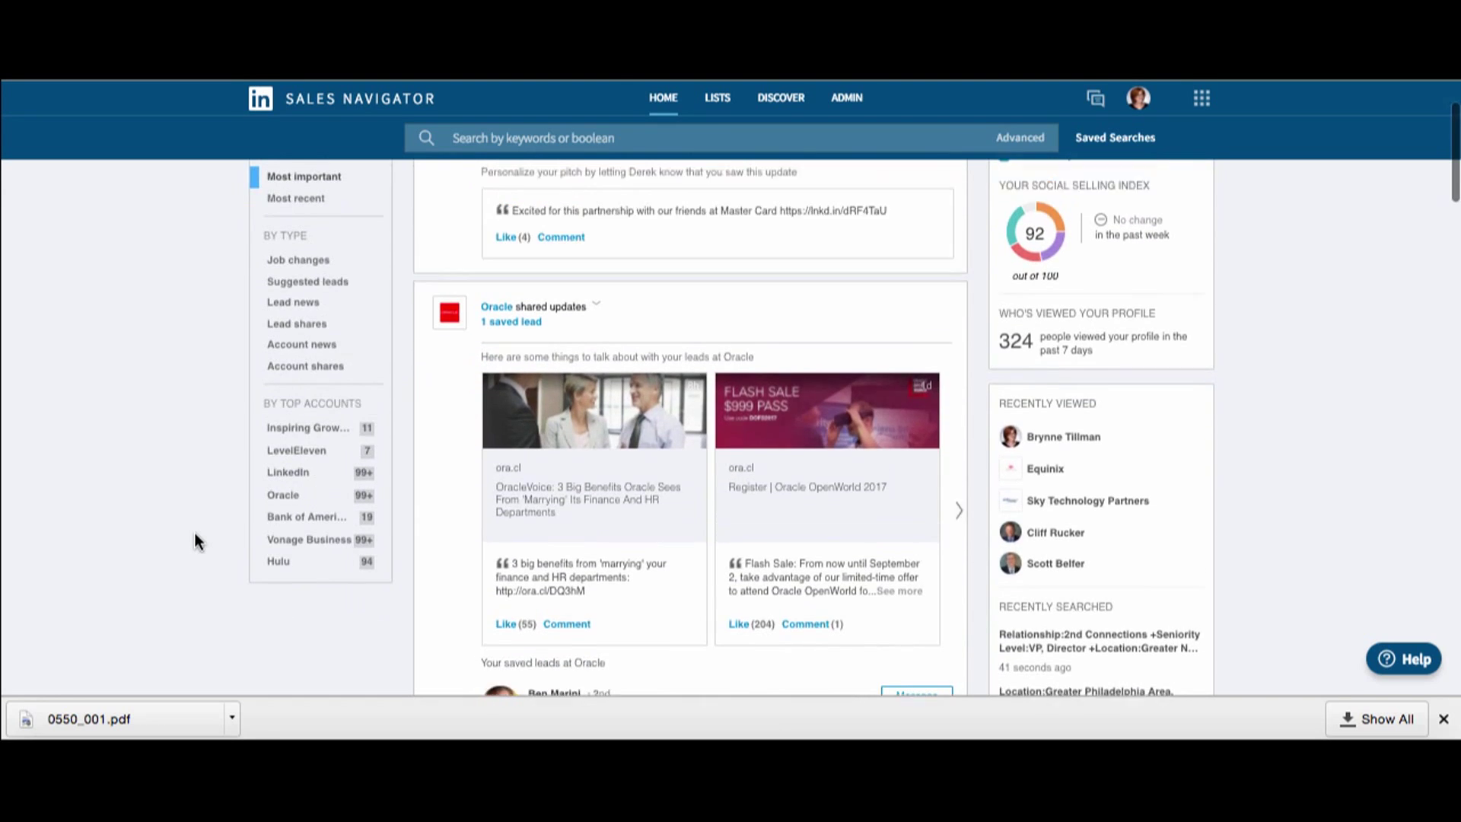